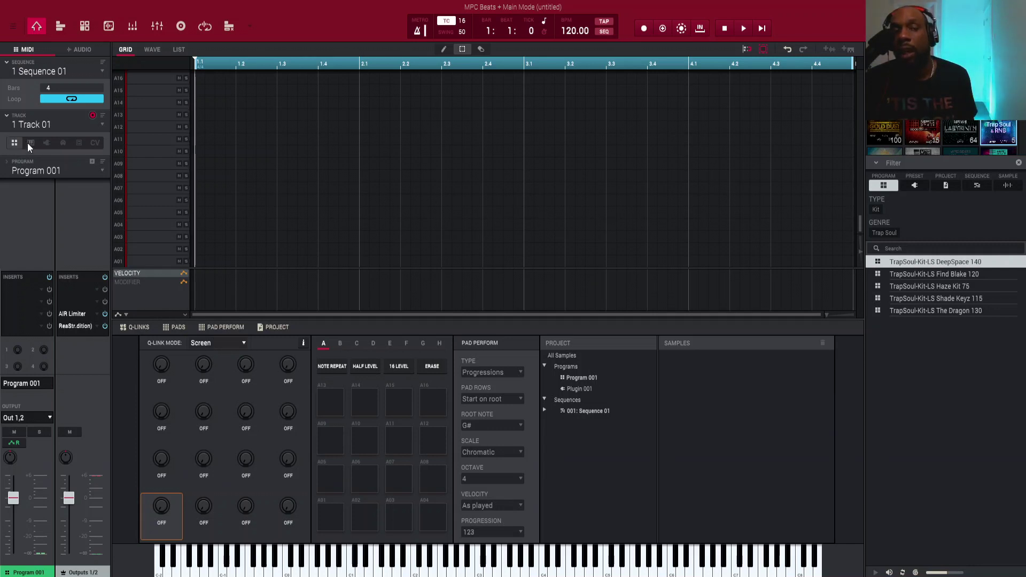
# Step: Try the keygroup and plugin track types, then return Track 01 to a drum program
pyautogui.click(28, 143)
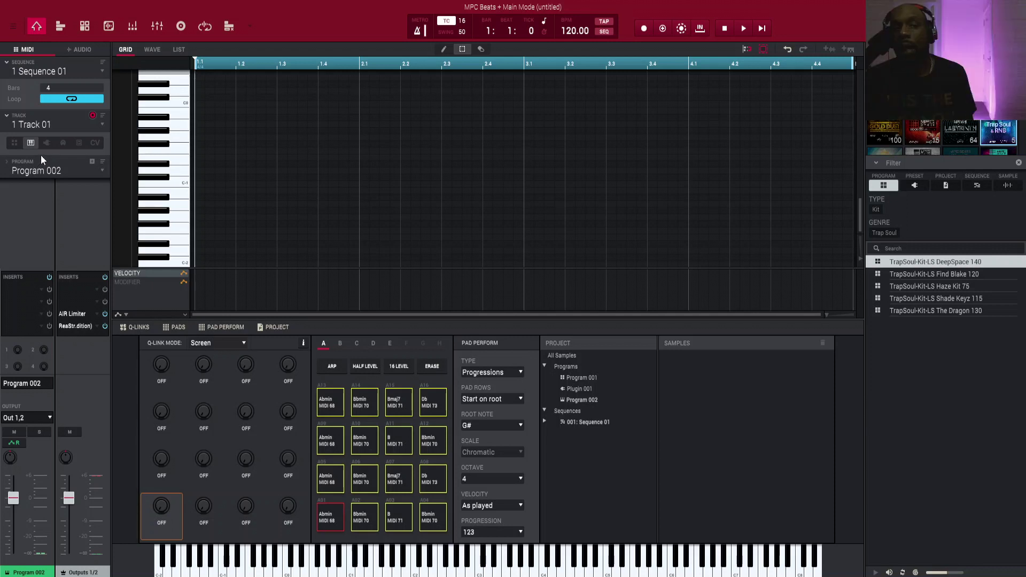
pyautogui.click(46, 143)
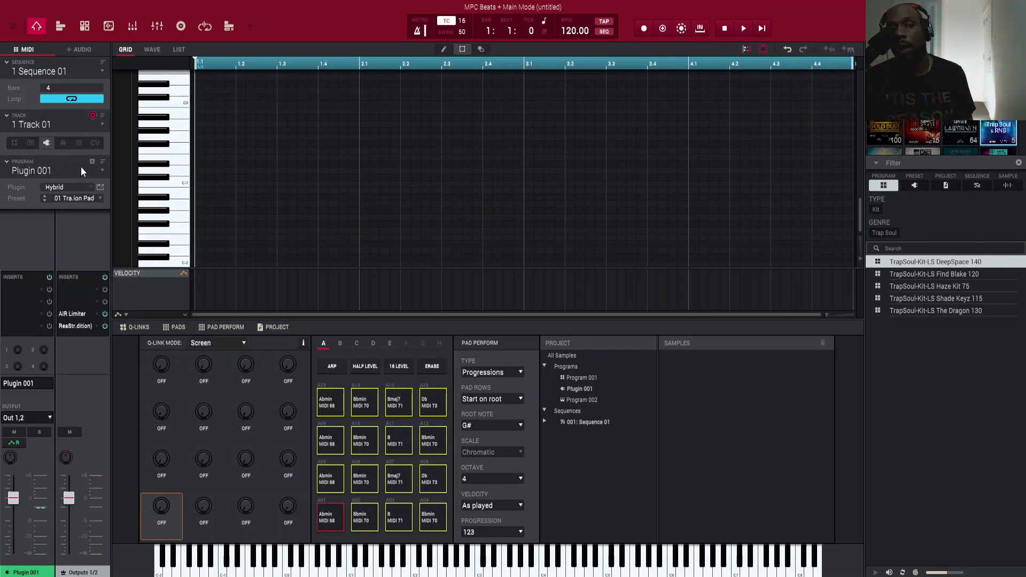
pyautogui.click(14, 143)
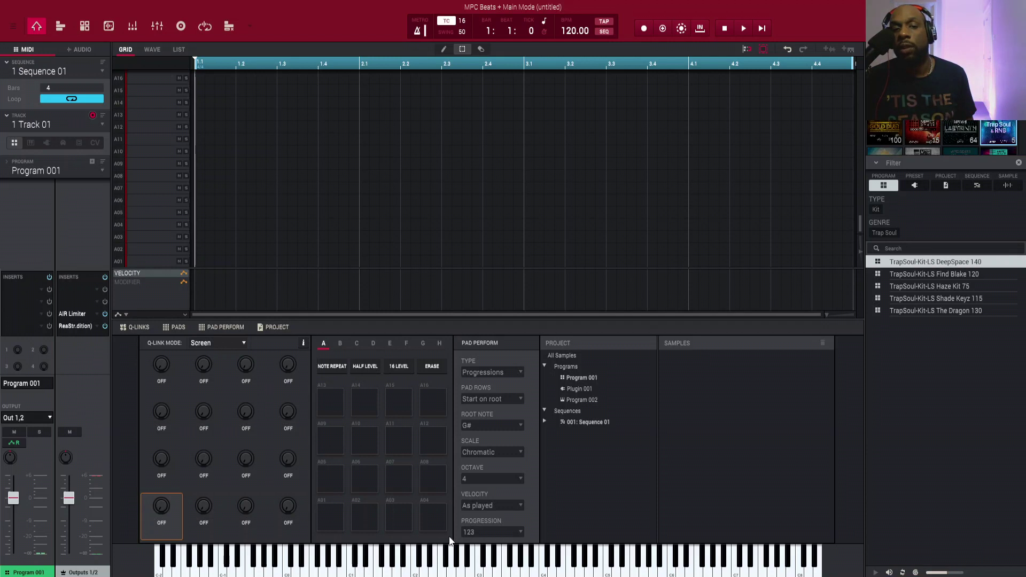
# Step: Audition several of the still-empty drum pads
pyautogui.click(328, 518)
pyautogui.click(367, 515)
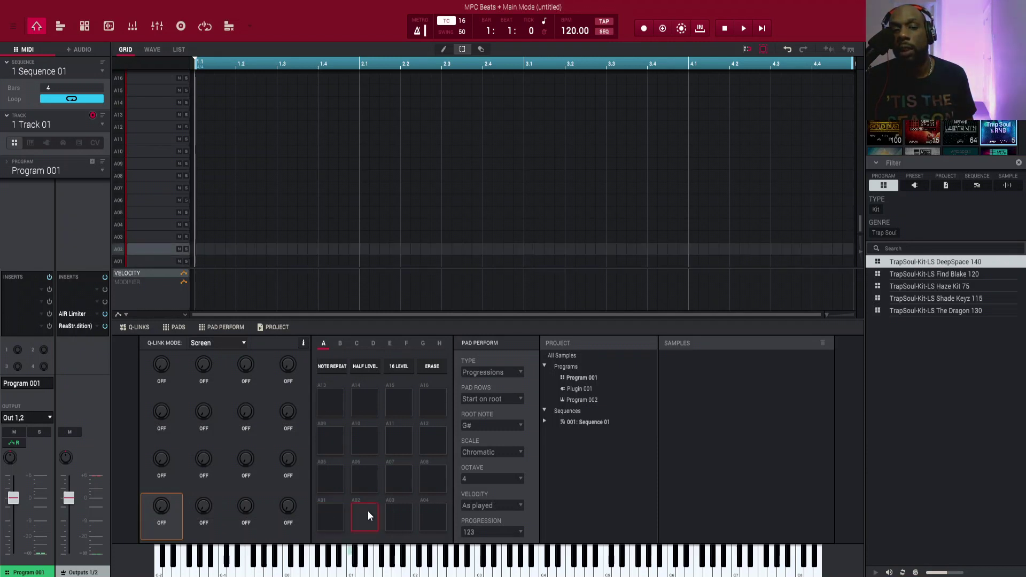
pyautogui.click(398, 518)
pyautogui.click(434, 517)
pyautogui.click(420, 476)
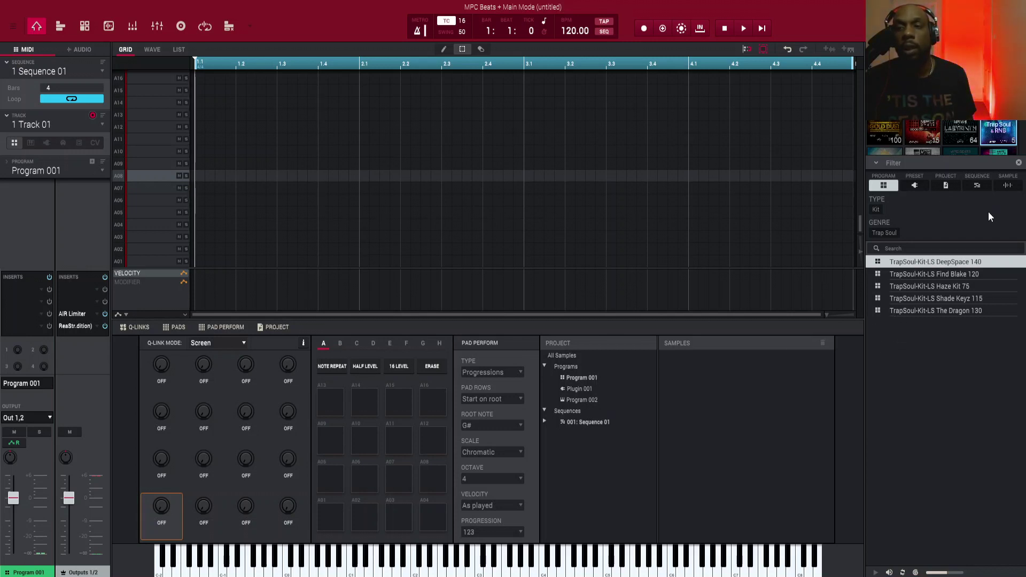
# Step: Load the TrapSoul-Kit-LS DeepSpace 140 kit and assign it as Track 01's program
pyautogui.click(979, 272)
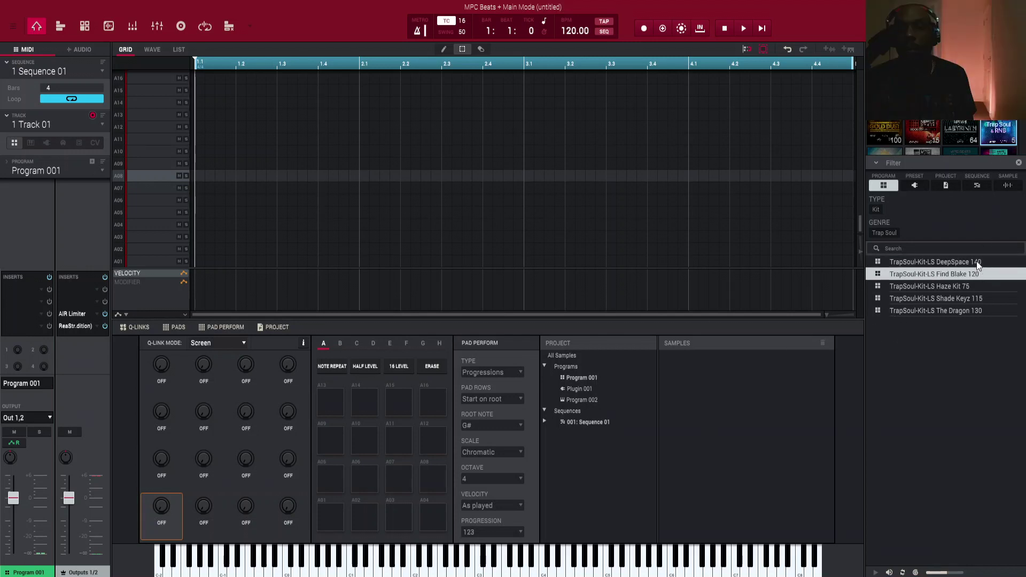
pyautogui.doubleClick(977, 262)
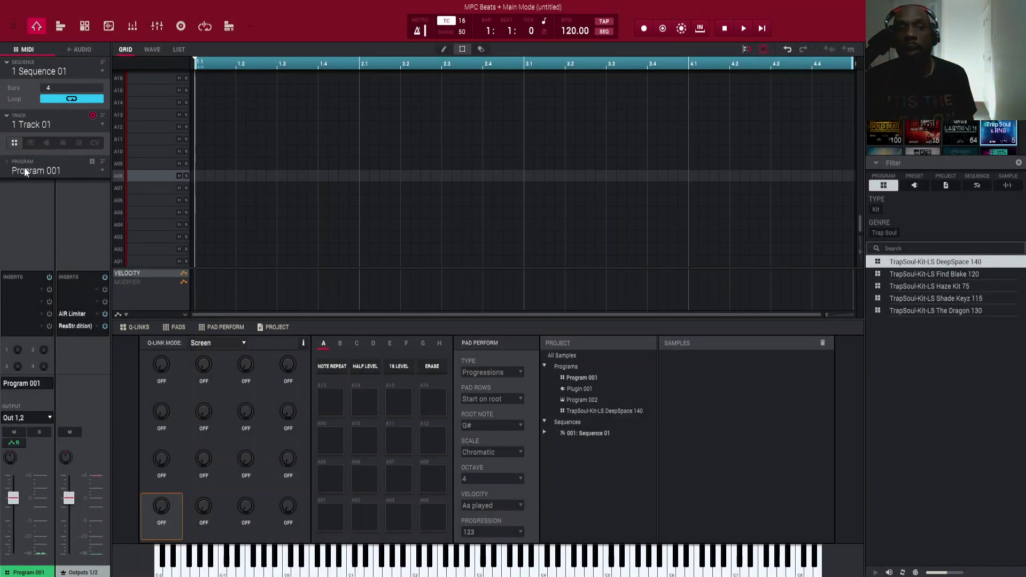
pyautogui.click(103, 171)
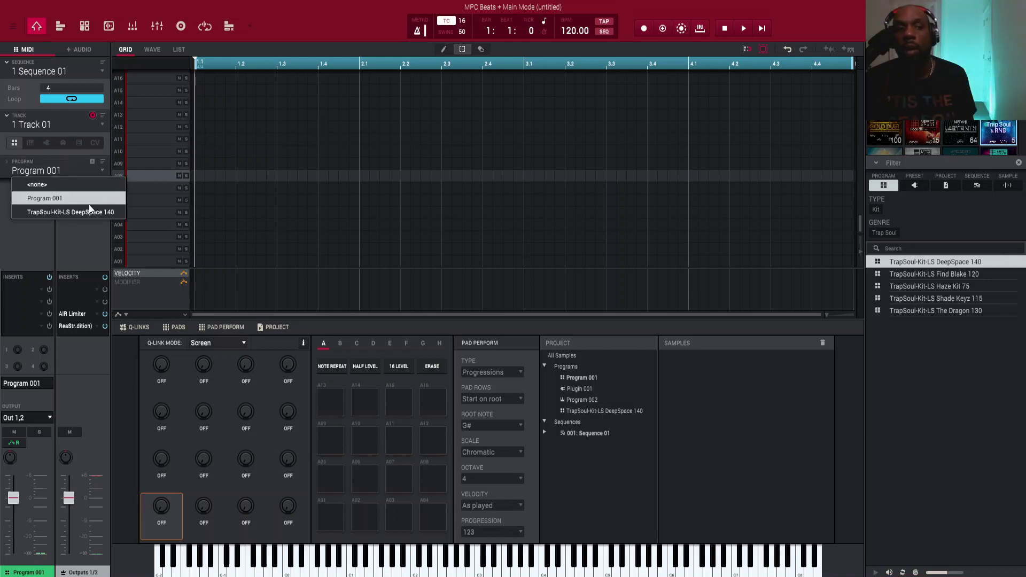
pyautogui.click(57, 210)
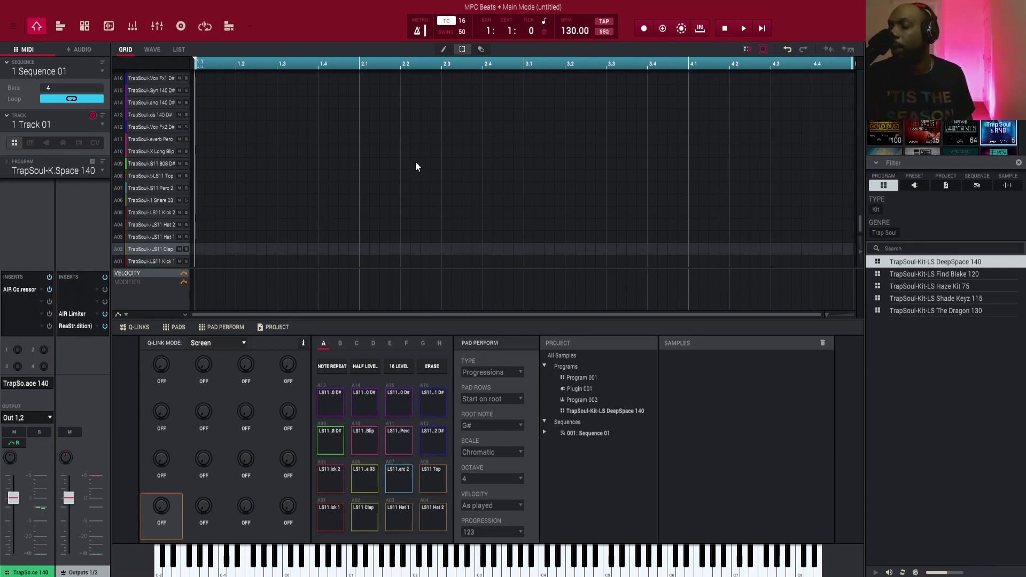
# Step: Record a four-bar kick, clap and hi-hat pattern at 130 BPM with count-in
pyautogui.press('space')
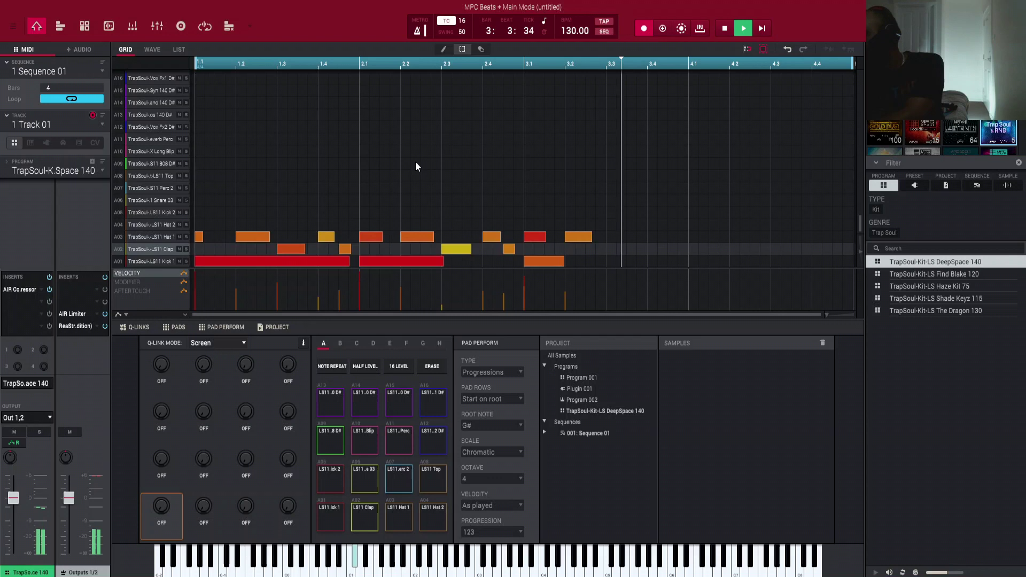
pyautogui.press('space')
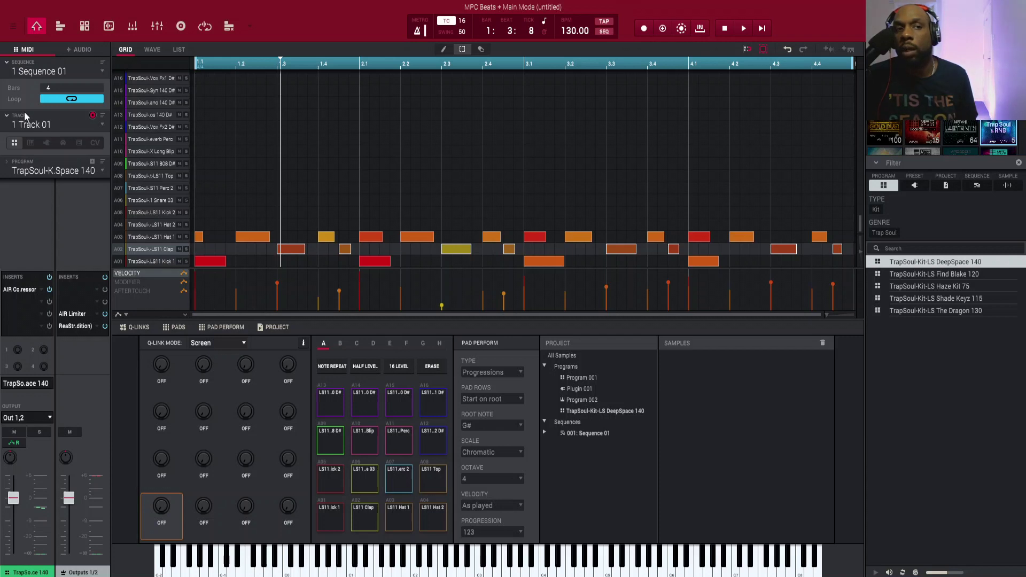
# Step: Rename Track 01 to DRUMS
pyautogui.doubleClick(33, 126)
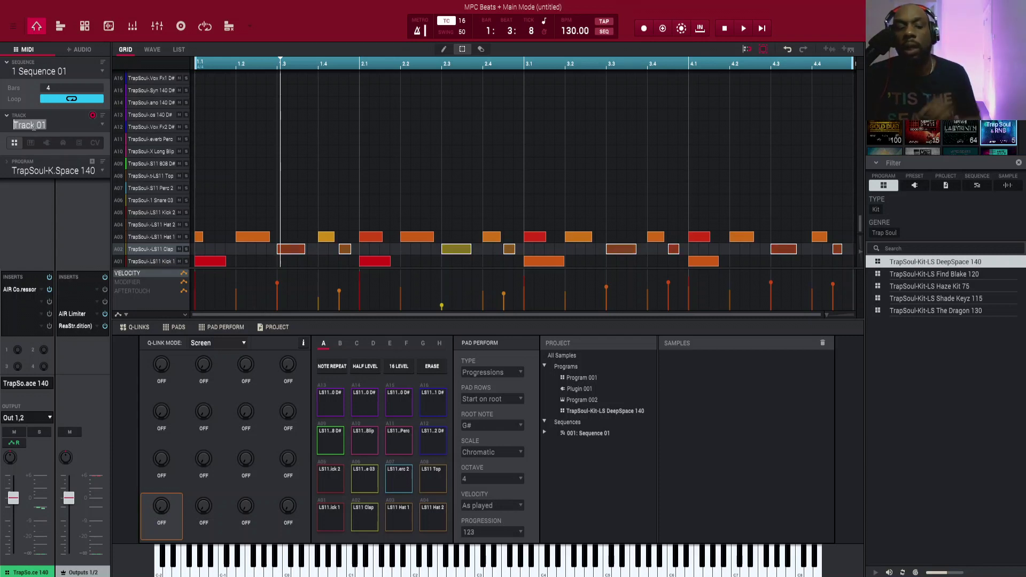
pyautogui.write('DR')
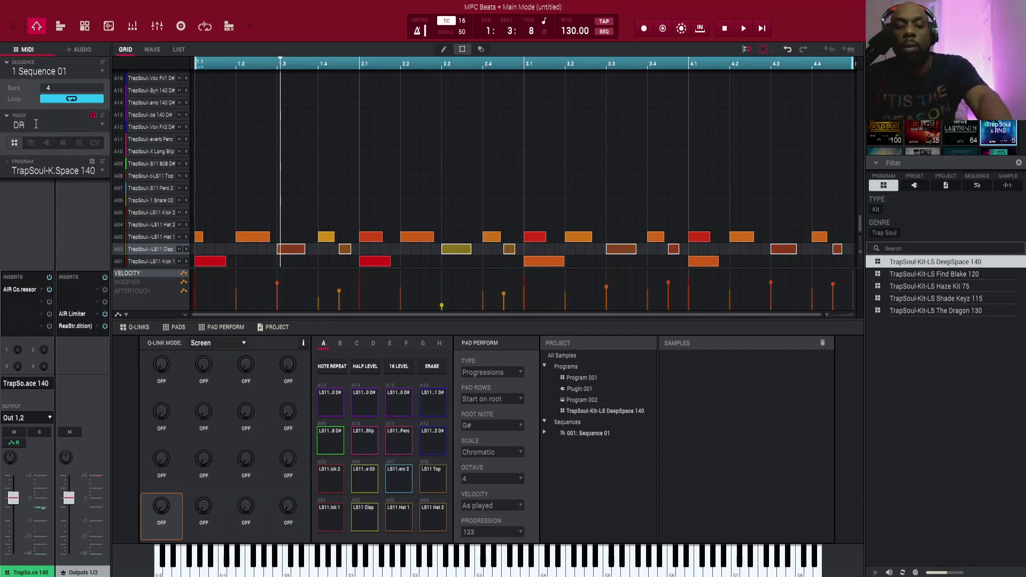
pyautogui.write('UMS')
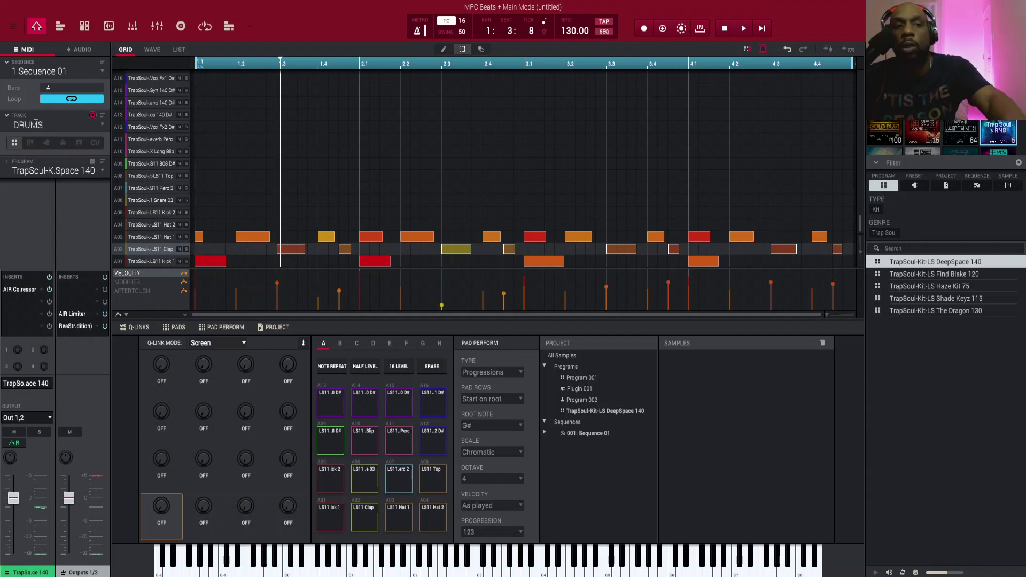
pyautogui.press('Return')
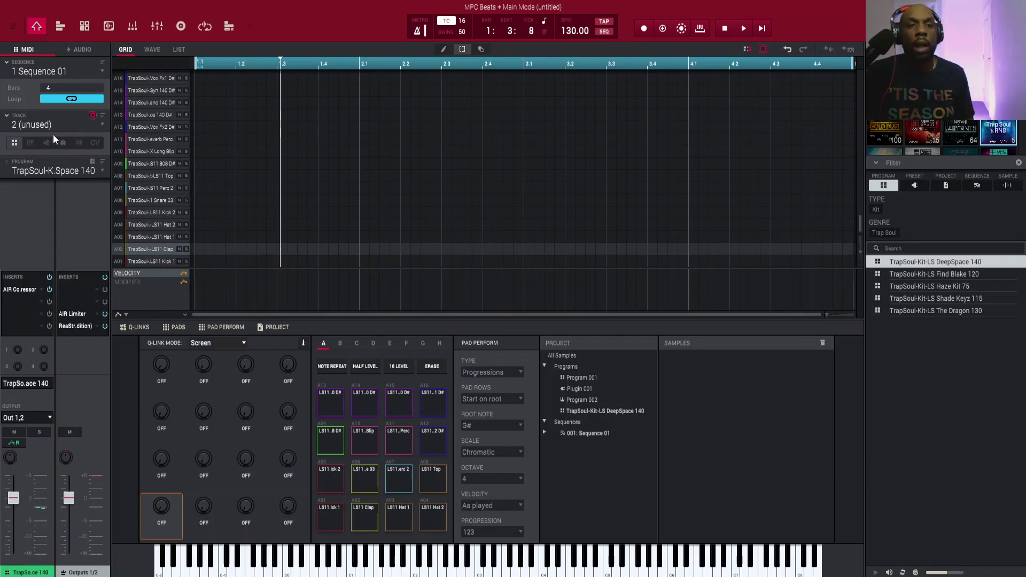
# Step: Make Track 02 a keygroup track, list 808 sample files, and preview 808 Grind-052 E2
pyautogui.click(30, 143)
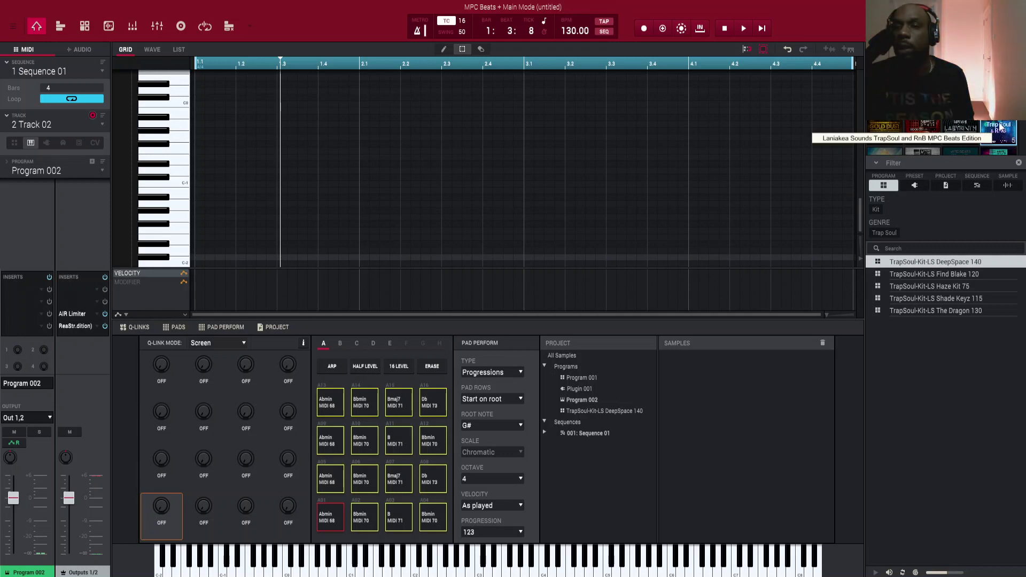
pyautogui.click(1001, 128)
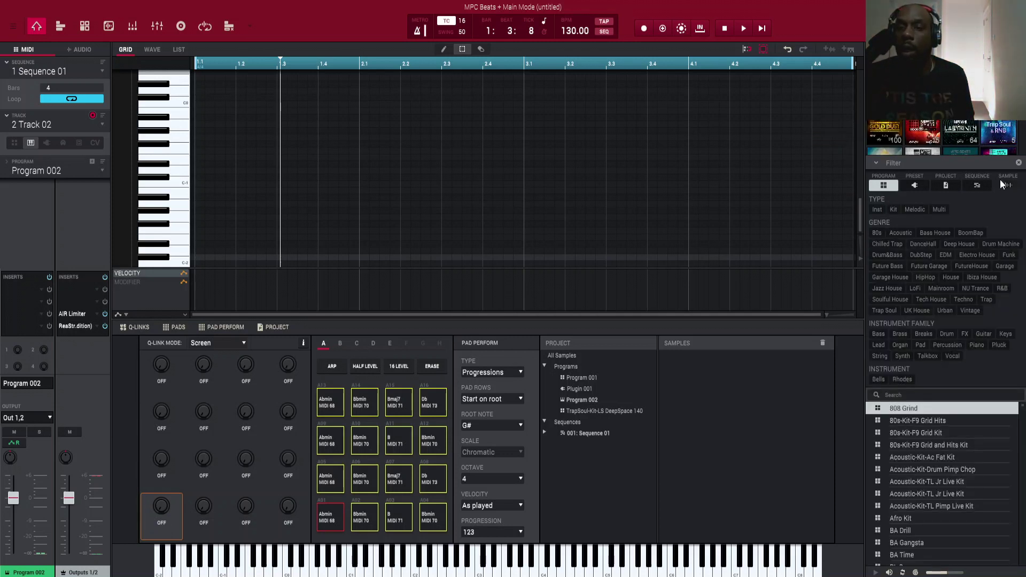
pyautogui.click(907, 394)
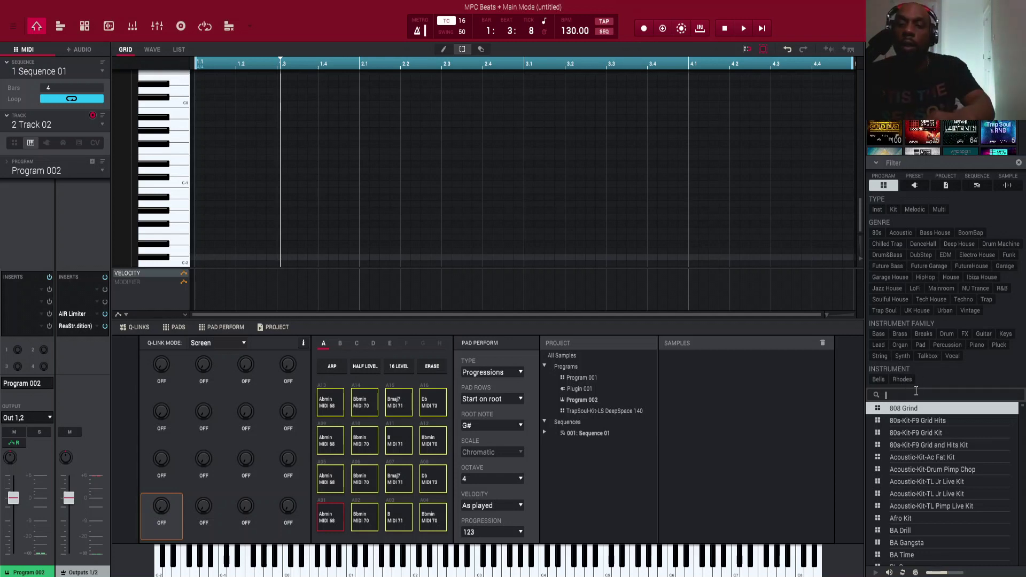
pyautogui.write('808')
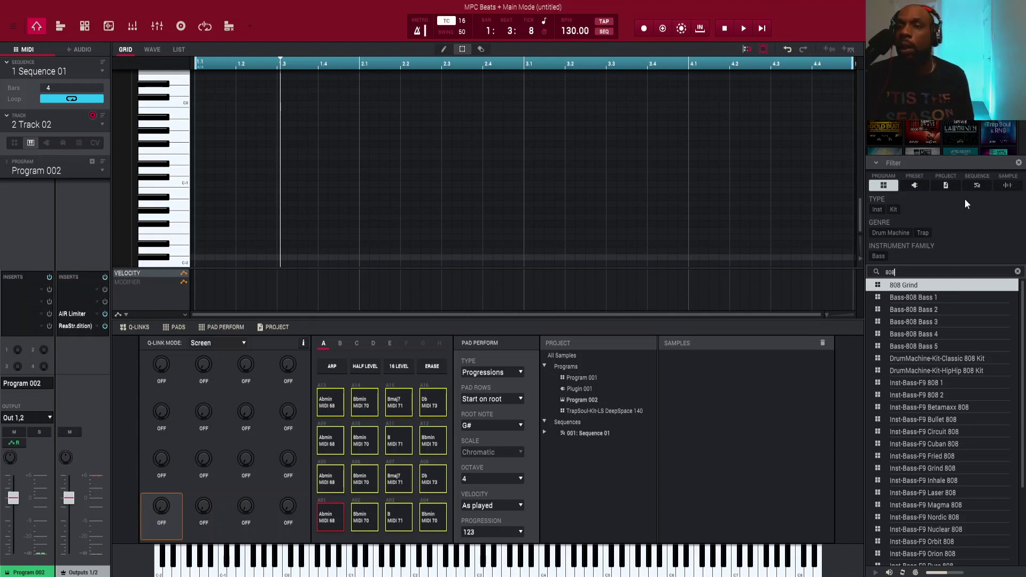
pyautogui.click(1009, 186)
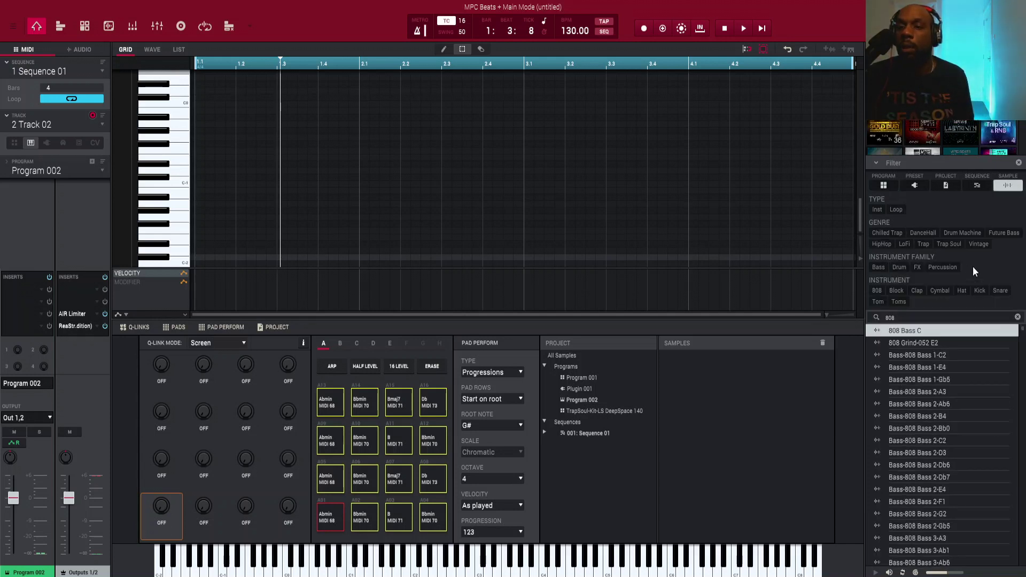
pyautogui.click(914, 344)
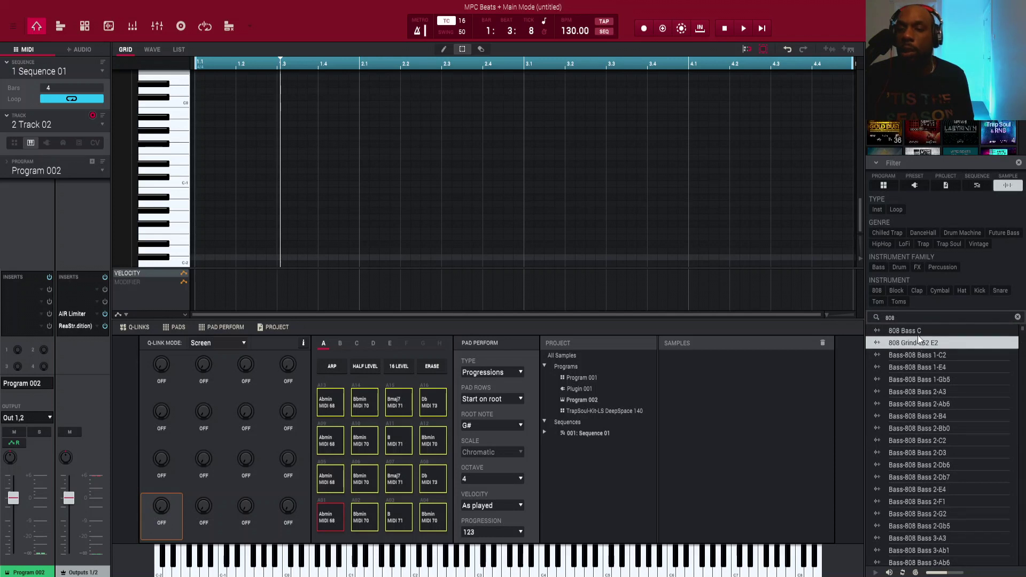
pyautogui.click(921, 332)
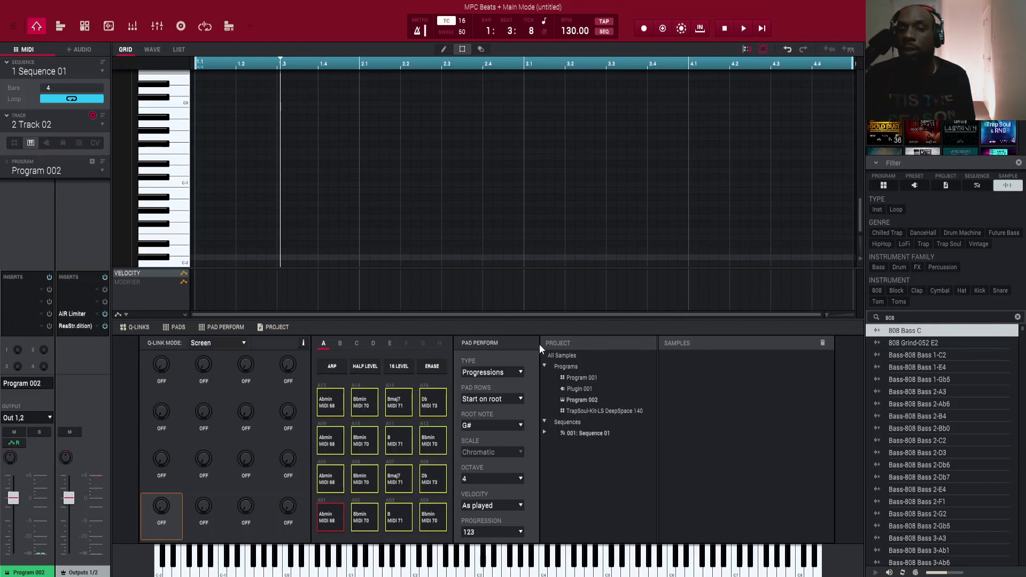
# Step: Show All Samples in the Project panel, listing 808 Bass C with the DeepSpace kit sounds
pyautogui.click(563, 357)
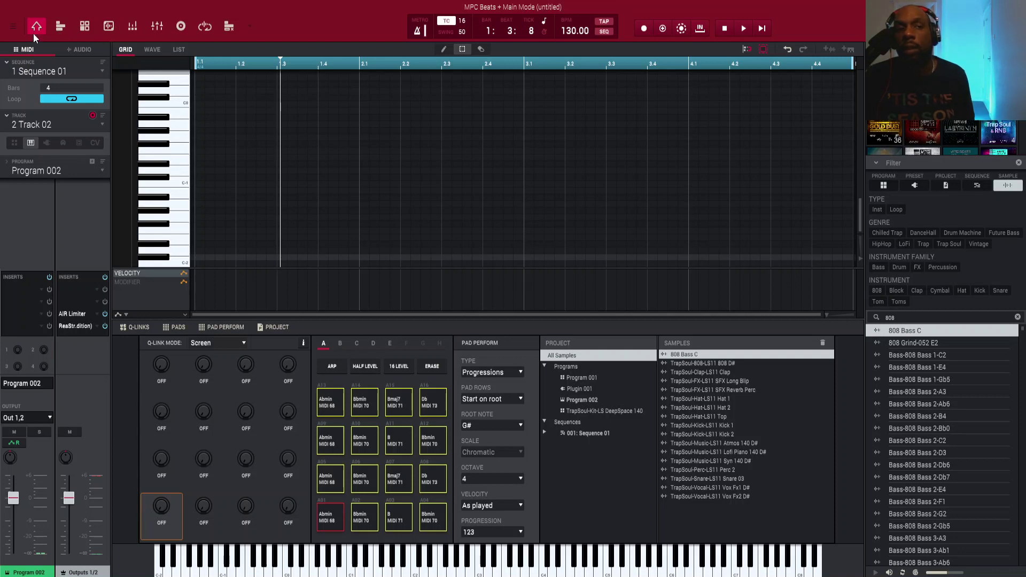
# Step: In Program Edit for Track 02, put the 808 Bass C sample on layer 1
pyautogui.click(85, 31)
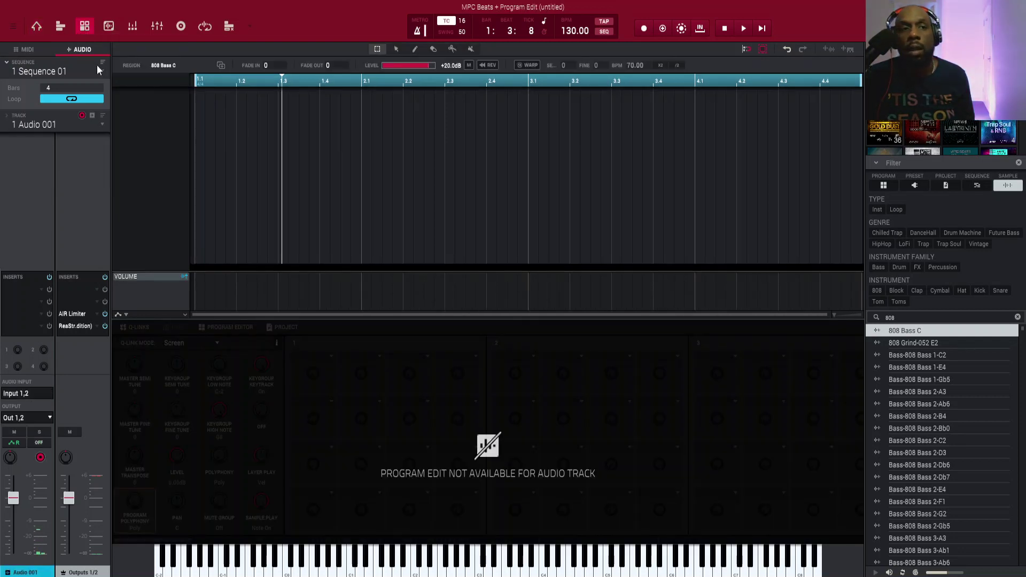
pyautogui.click(24, 50)
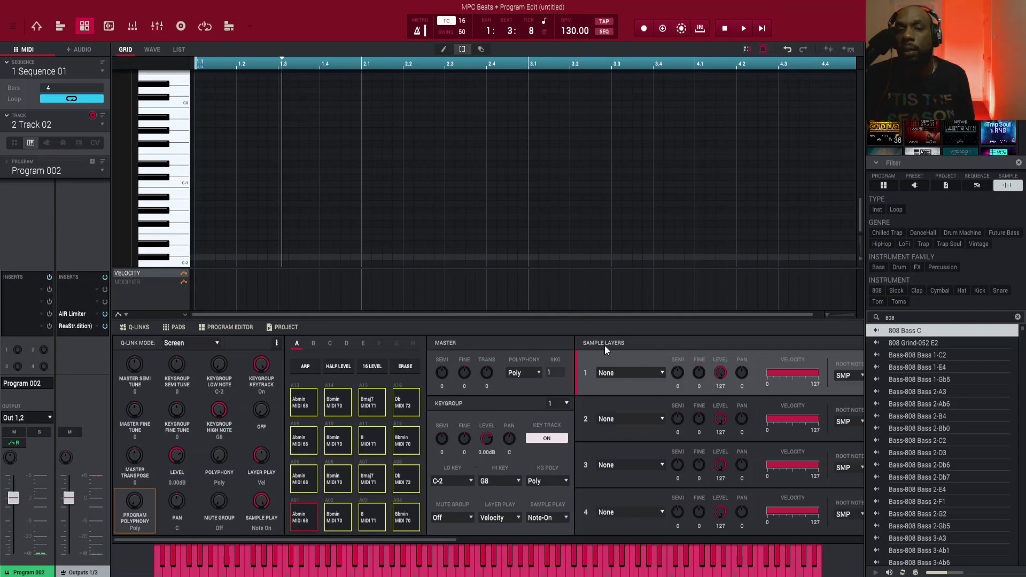
pyautogui.click(630, 373)
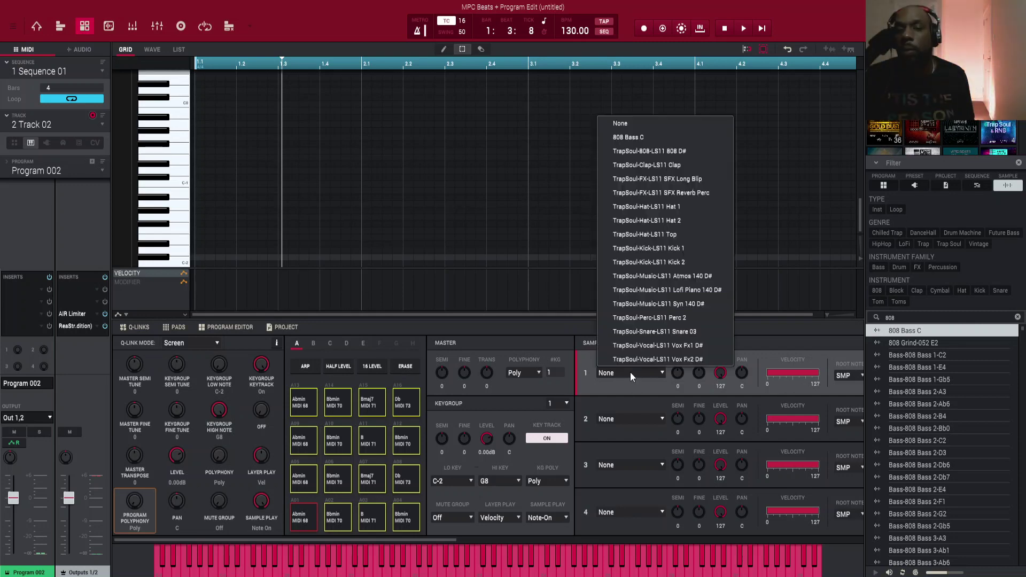
pyautogui.click(649, 138)
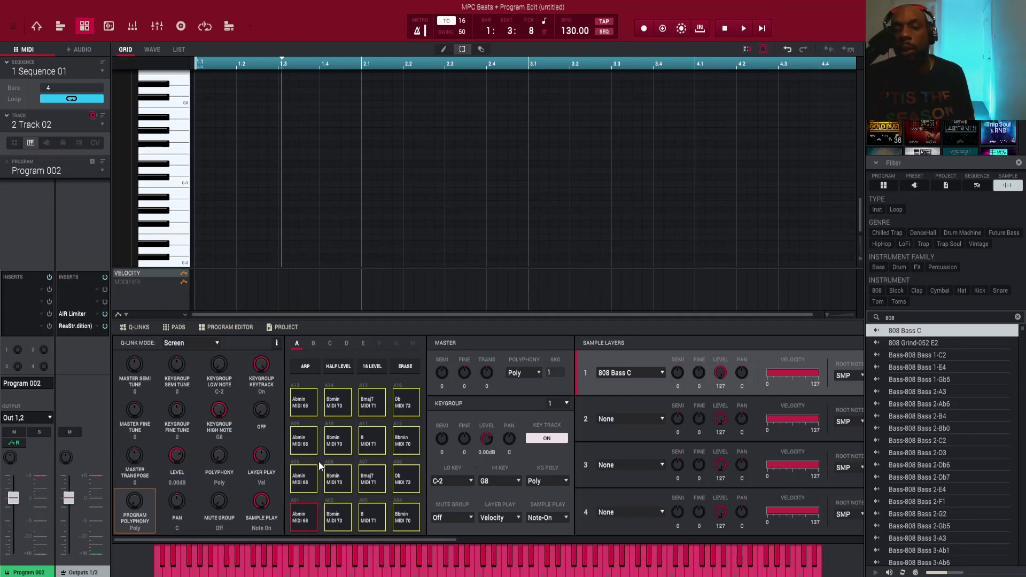
# Step: Set both the program polyphony and keygroup KG Poly to Mono
pyautogui.click(530, 373)
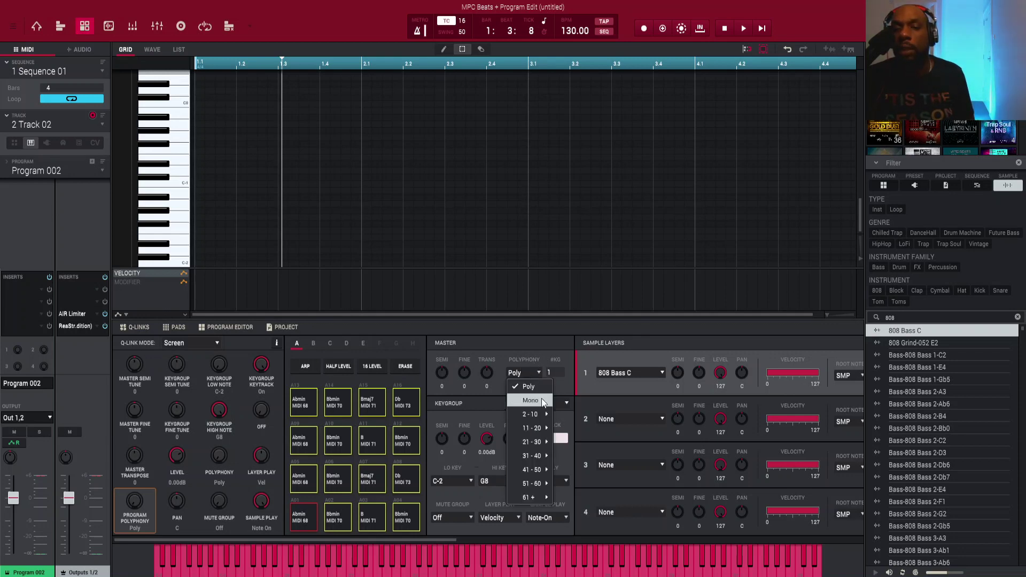
pyautogui.click(540, 399)
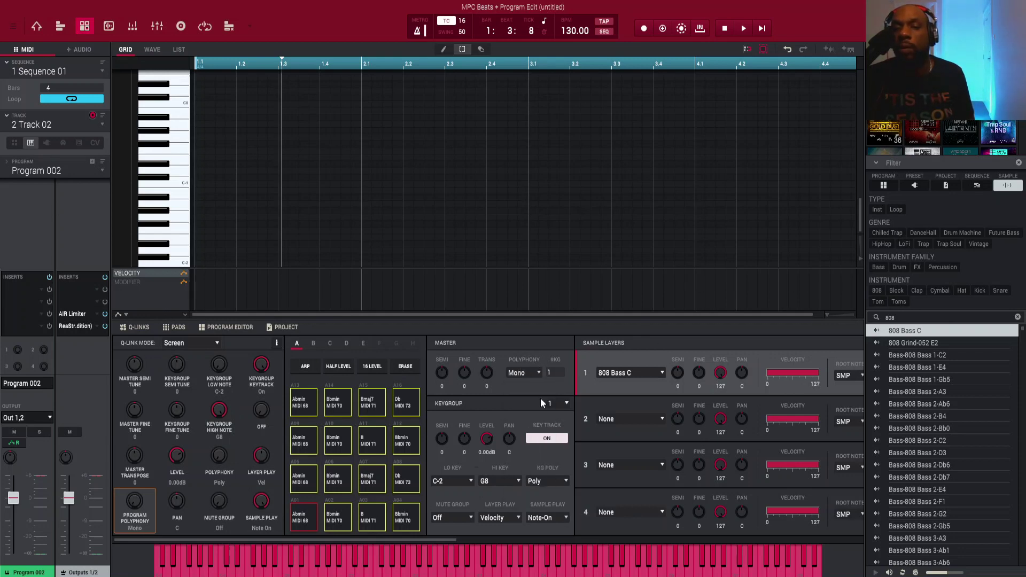
pyautogui.click(549, 480)
pyautogui.click(538, 371)
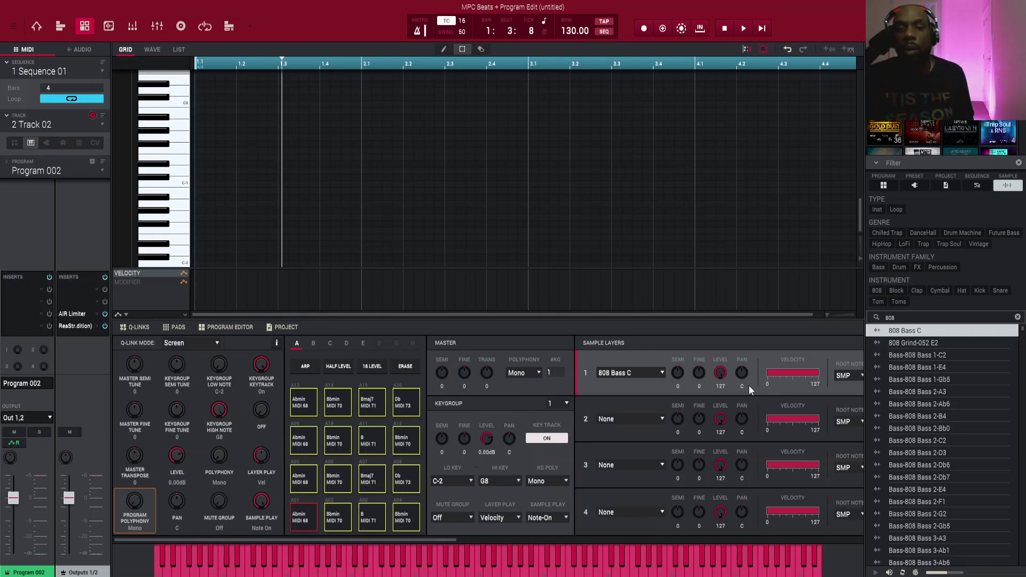
# Step: Set Pad Perform to Notes with root C, Major scale and octave 2
pyautogui.click(37, 27)
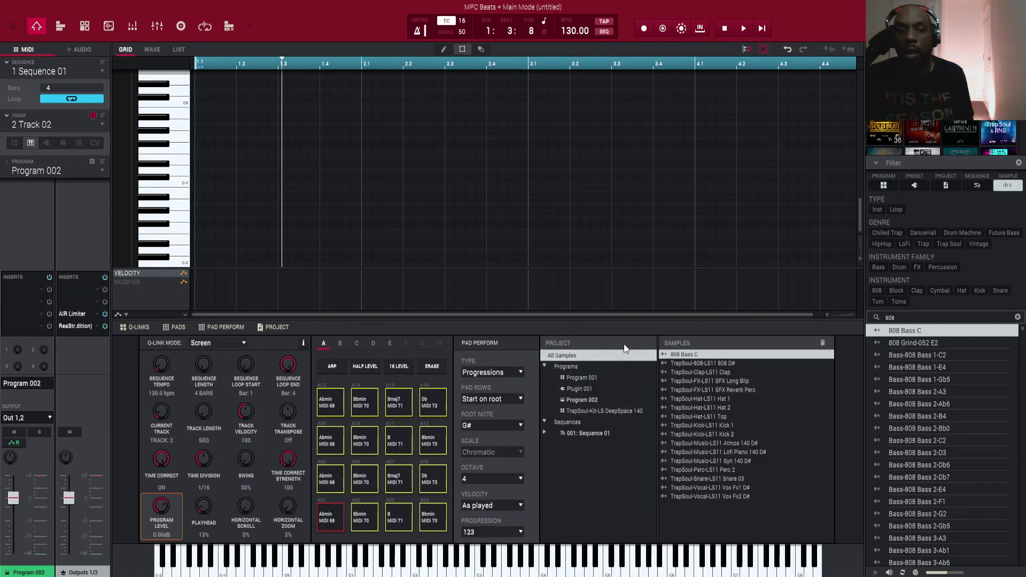
pyautogui.click(486, 371)
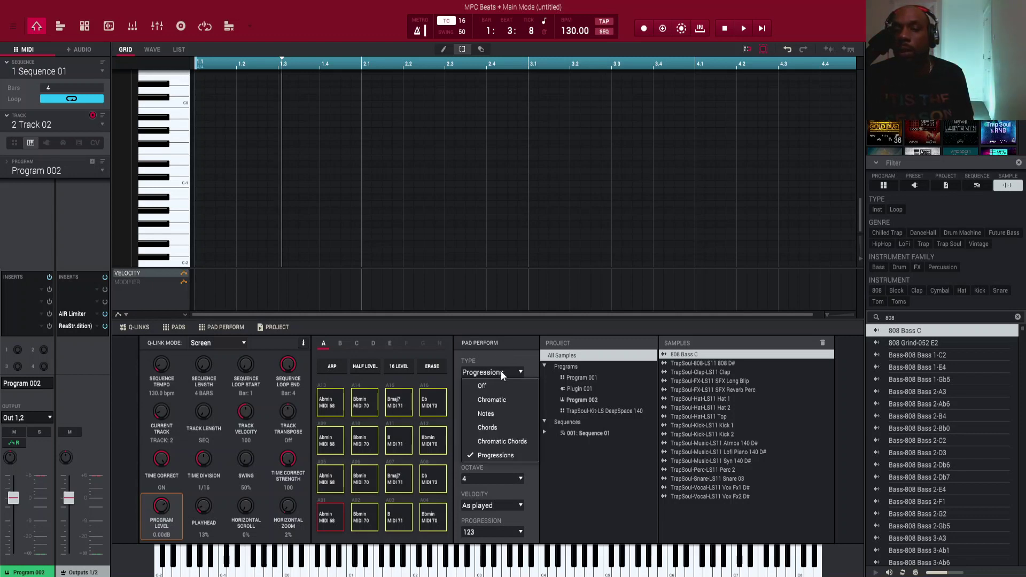
pyautogui.click(502, 413)
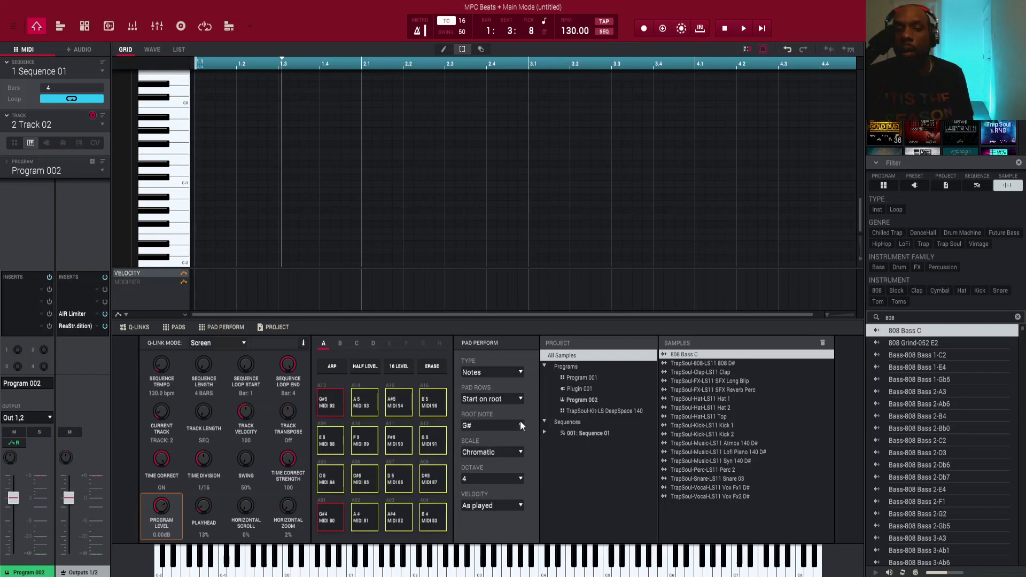
pyautogui.click(498, 425)
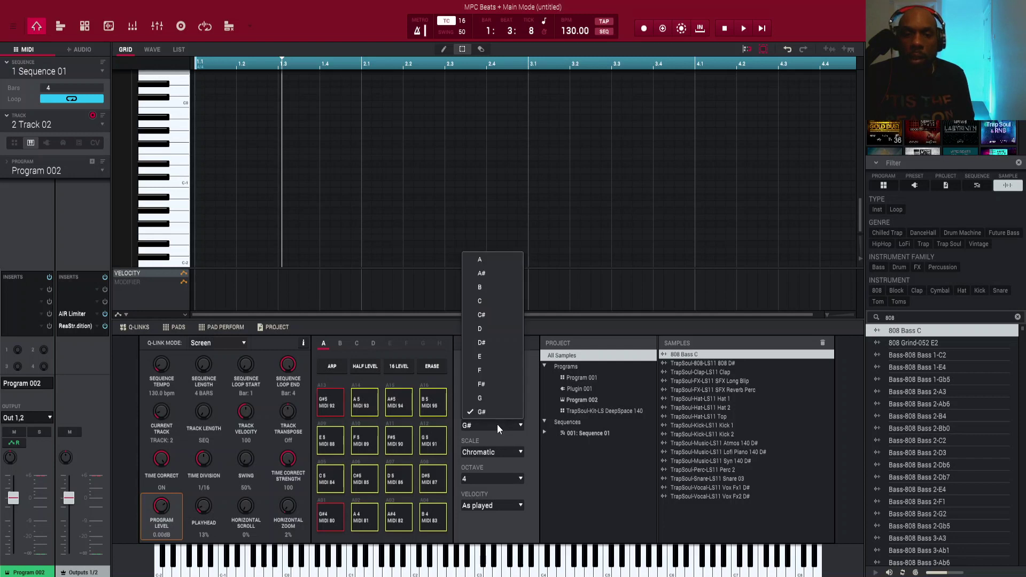
pyautogui.click(495, 301)
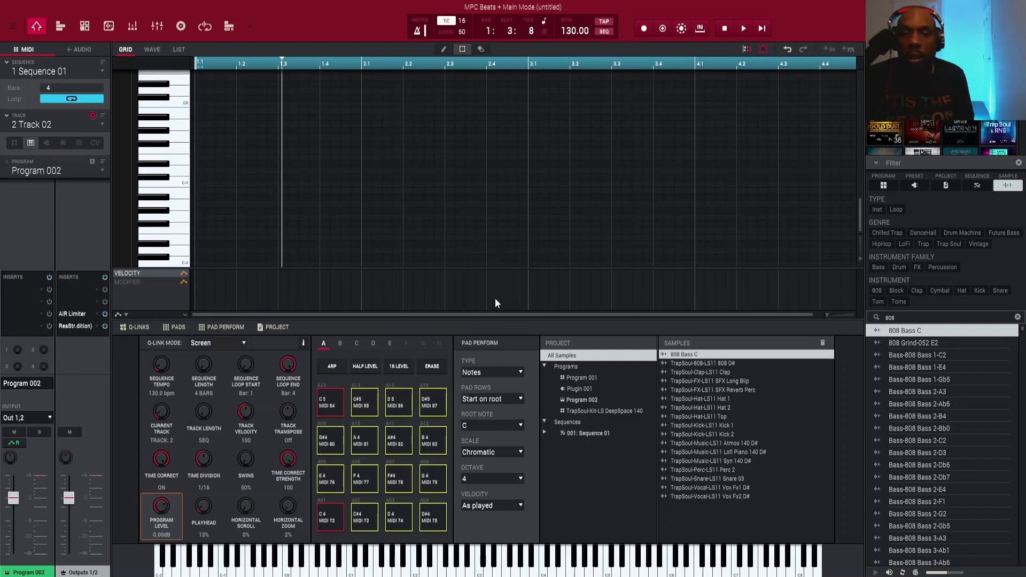
pyautogui.click(492, 456)
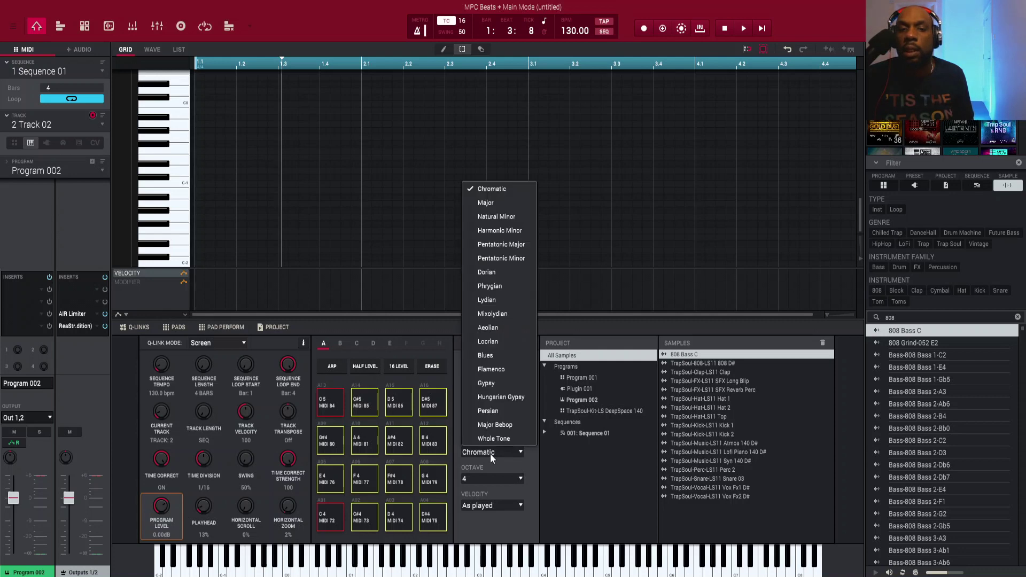
pyautogui.click(488, 205)
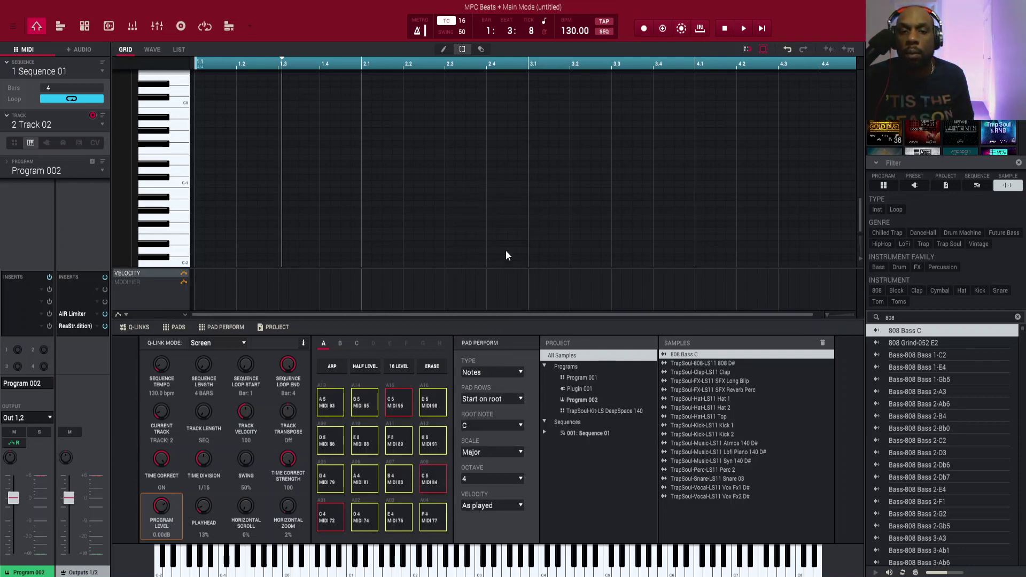
pyautogui.click(489, 477)
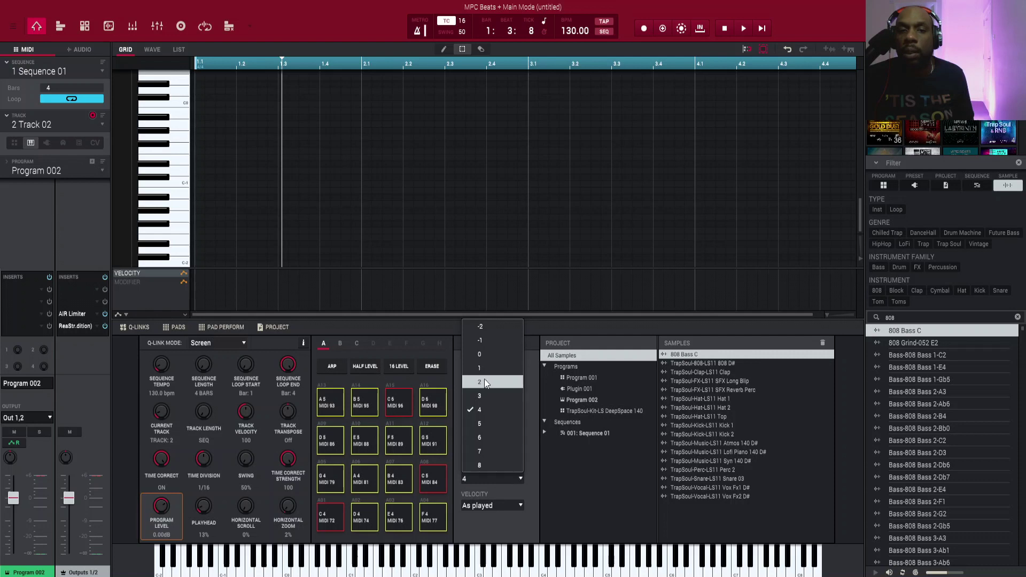
pyautogui.click(501, 382)
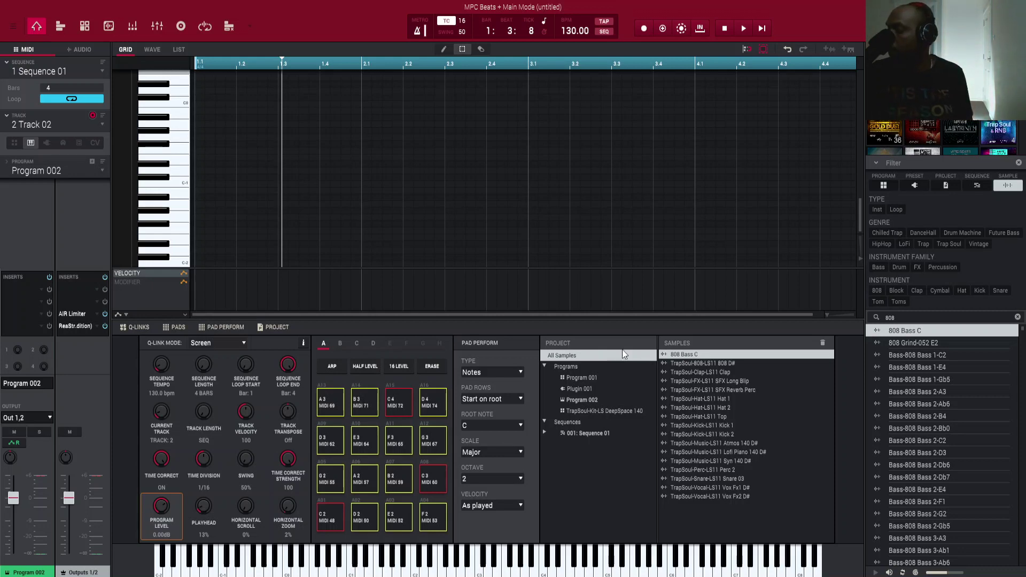
pyautogui.press('space')
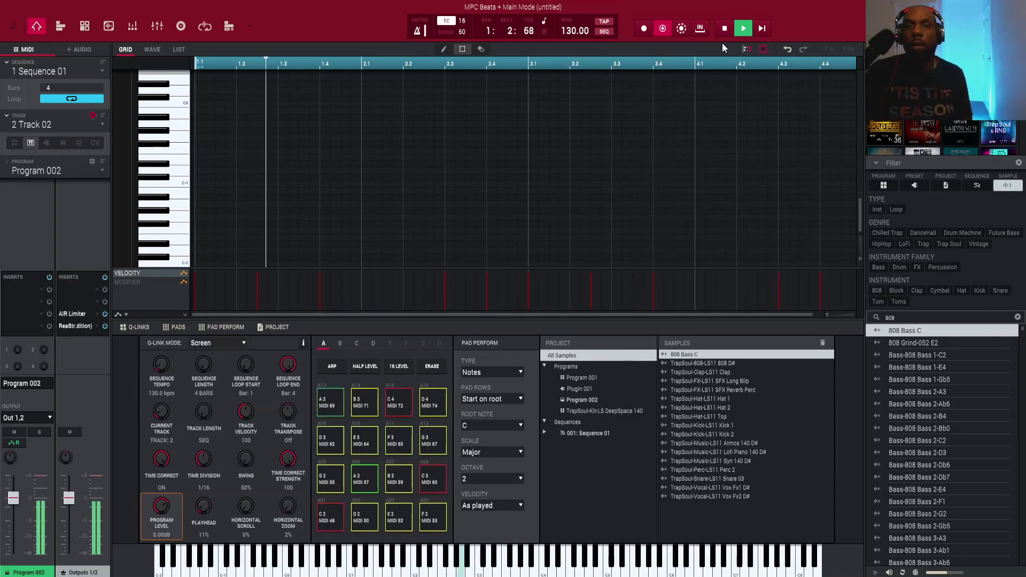
pyautogui.click(725, 29)
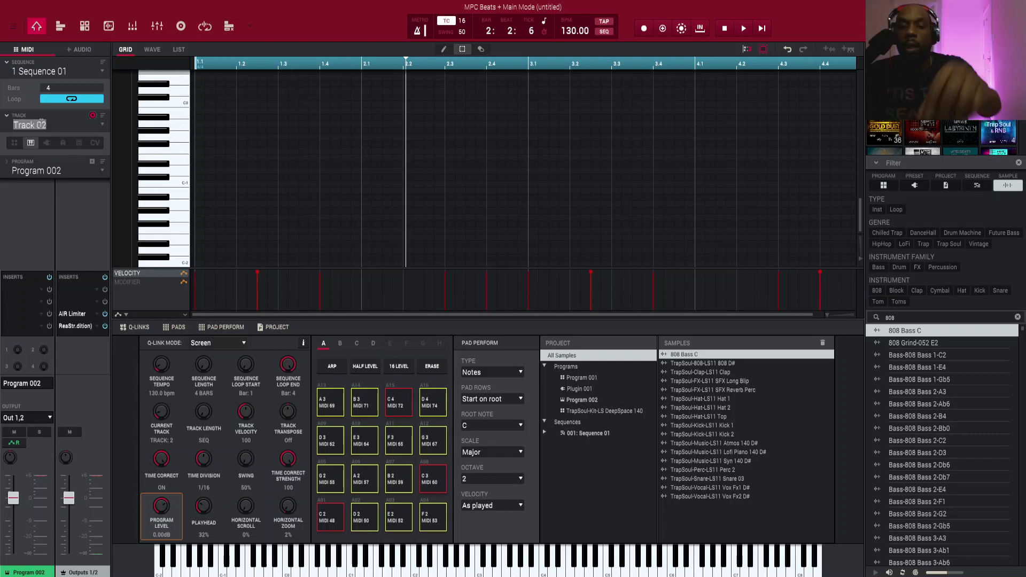
# Step: Rename Track 02 and its program to 808, then step to the empty Track 3
pyautogui.write('808')
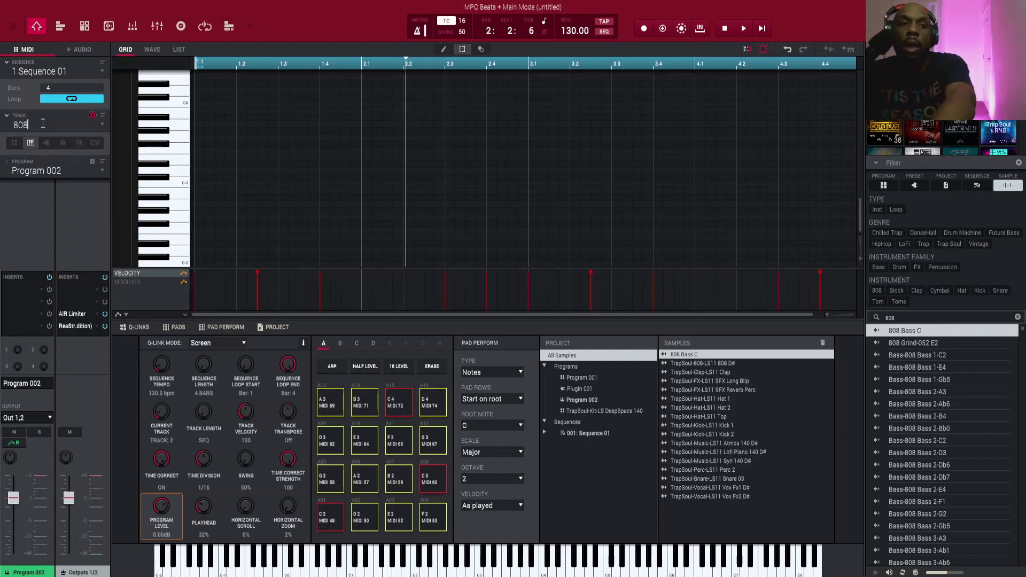
pyautogui.press('Return')
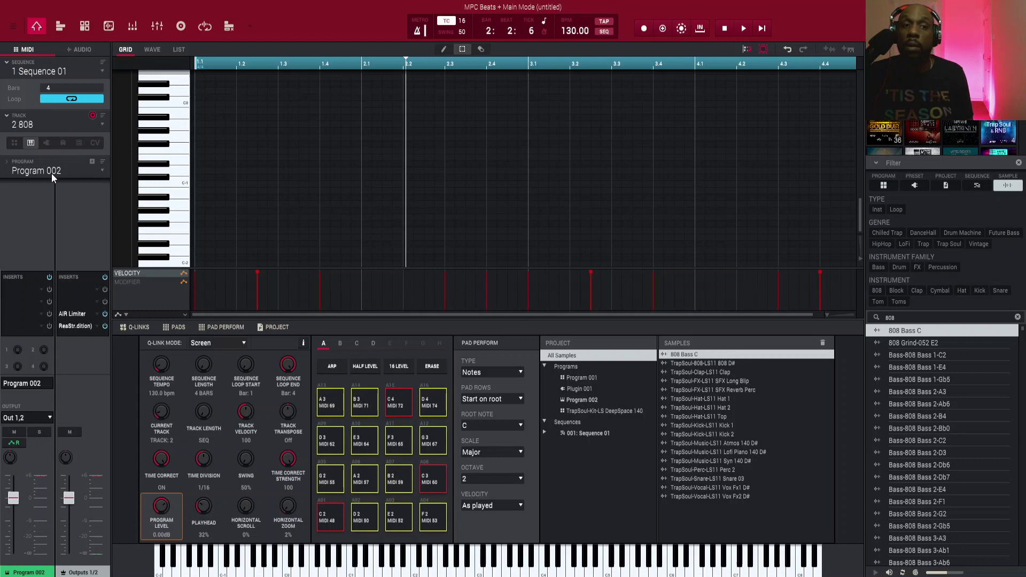
pyautogui.doubleClick(51, 174)
pyautogui.write('808')
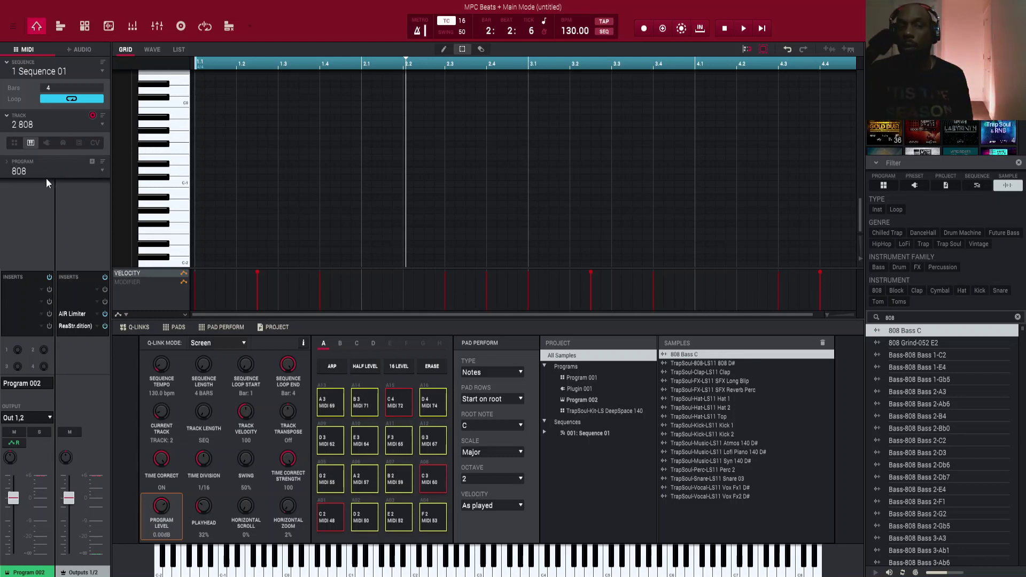
pyautogui.press('Return')
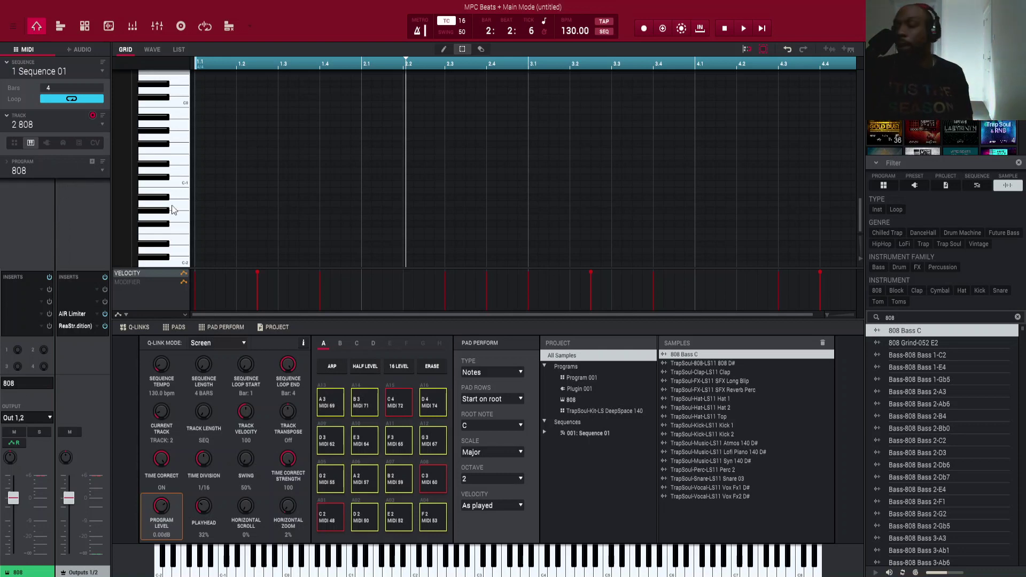
pyautogui.hotkey('ctrl', 'Right')
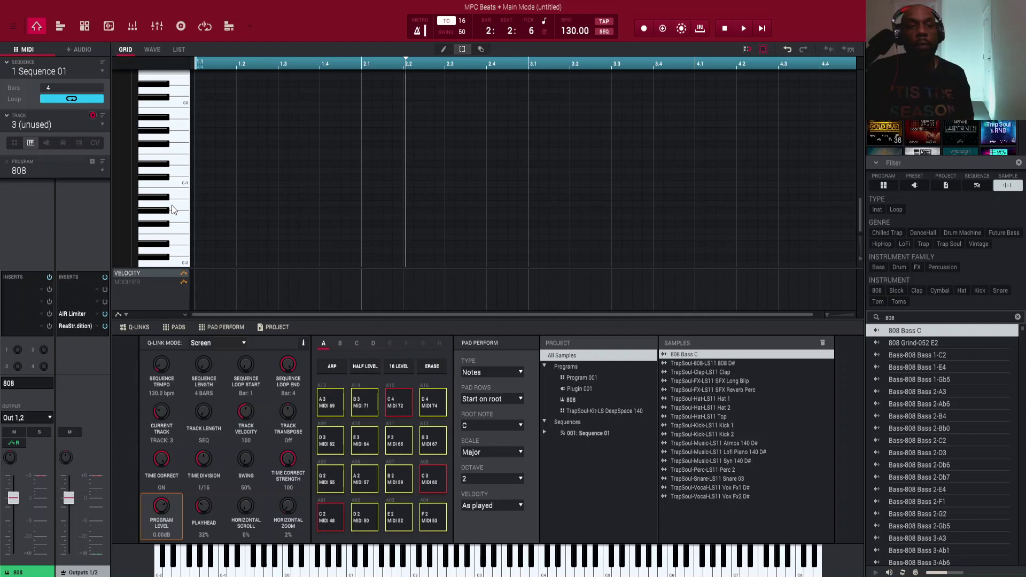
# Step: Make Track 3 a plugin track and load TubeSynth from the MPC Plugins group
pyautogui.click(51, 143)
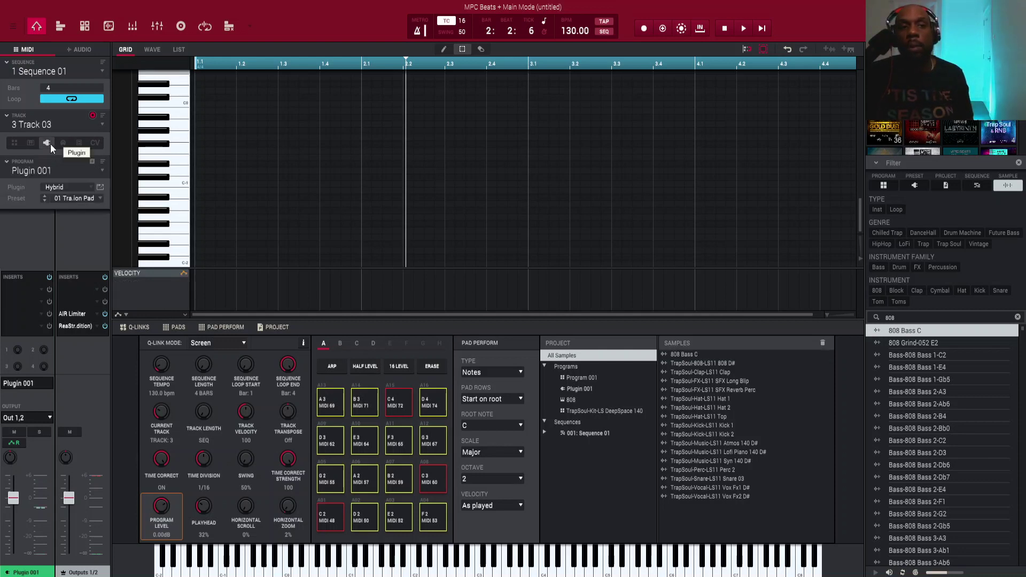
pyautogui.click(84, 186)
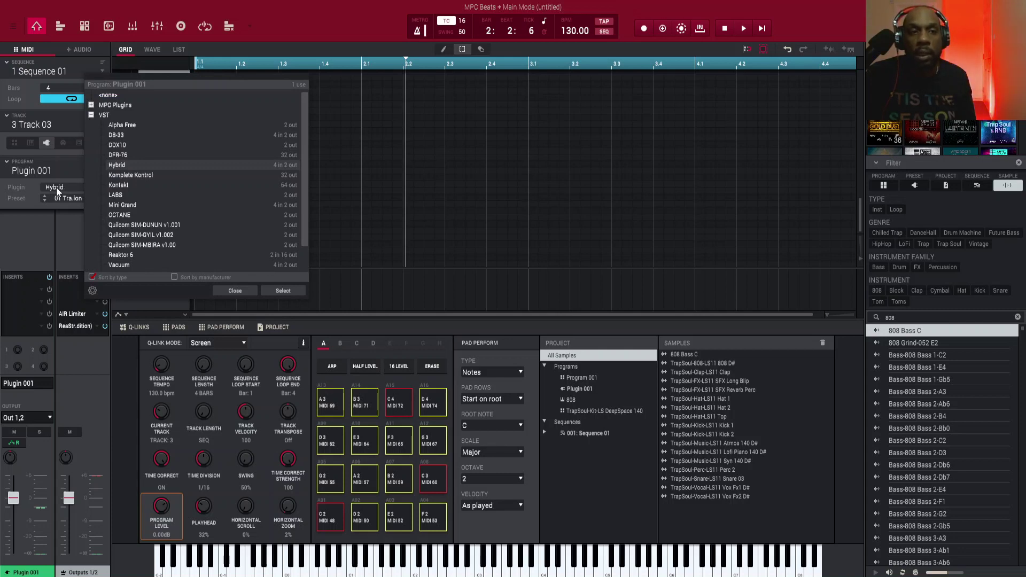
pyautogui.click(124, 105)
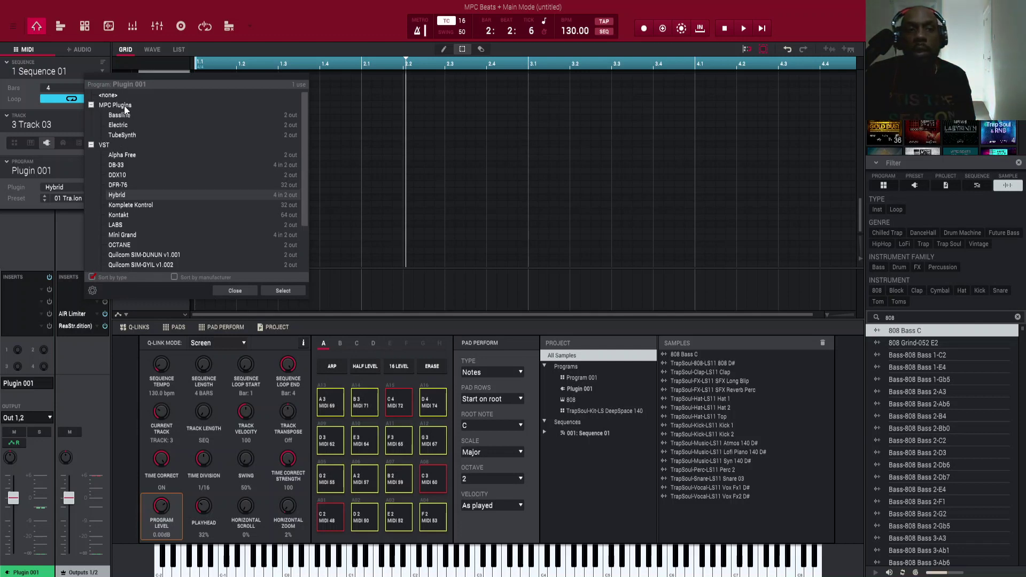
pyautogui.doubleClick(129, 135)
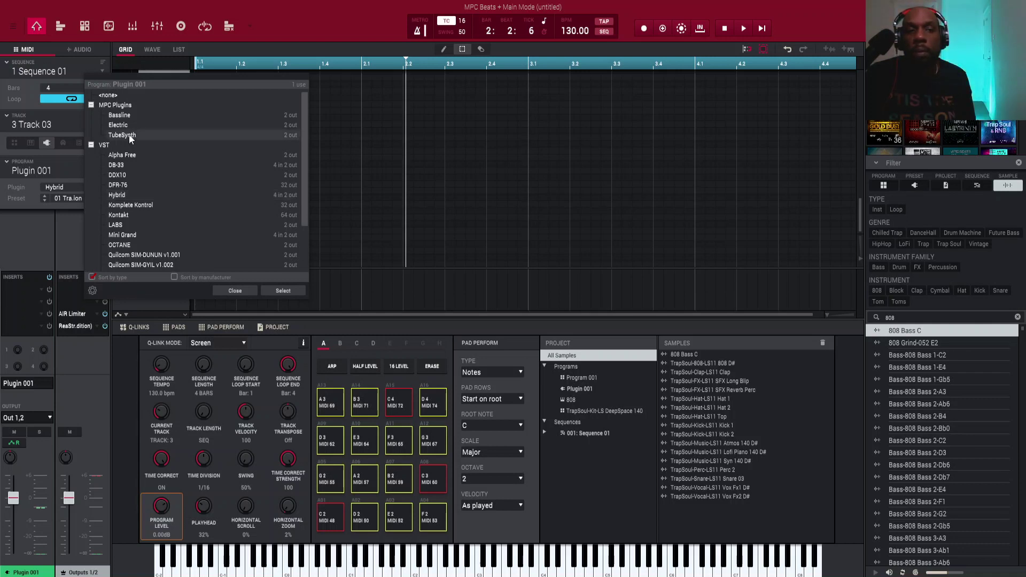
# Step: Choose the Synth > Smooth n Tight preset for TubeSynth
pyautogui.click(69, 199)
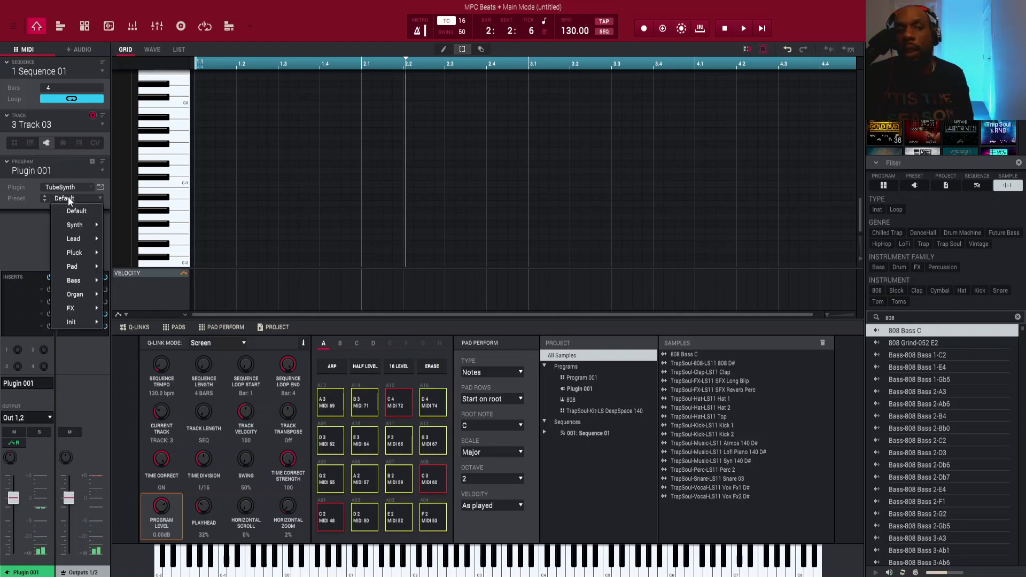
pyautogui.moveTo(96, 228)
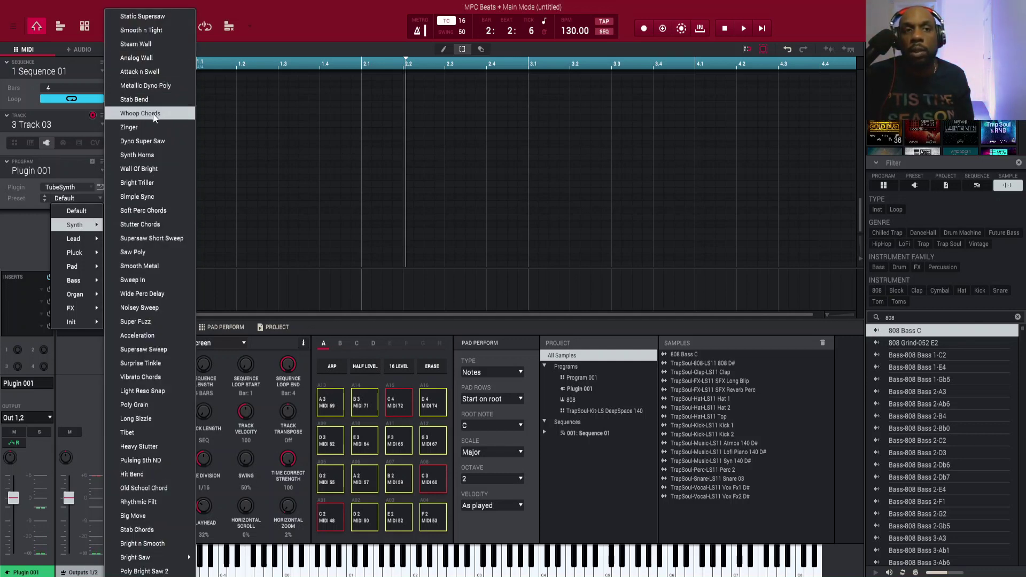
pyautogui.click(144, 35)
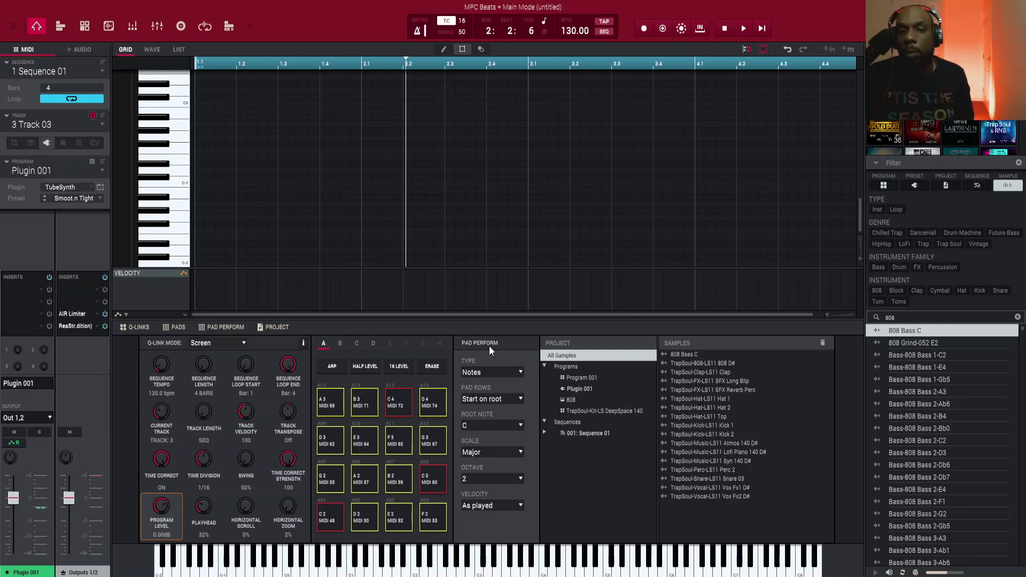
# Step: Set Pad Perform to Chords at octave 3 with 1-3-5-7 scale chords, then audition pad C3
pyautogui.click(495, 374)
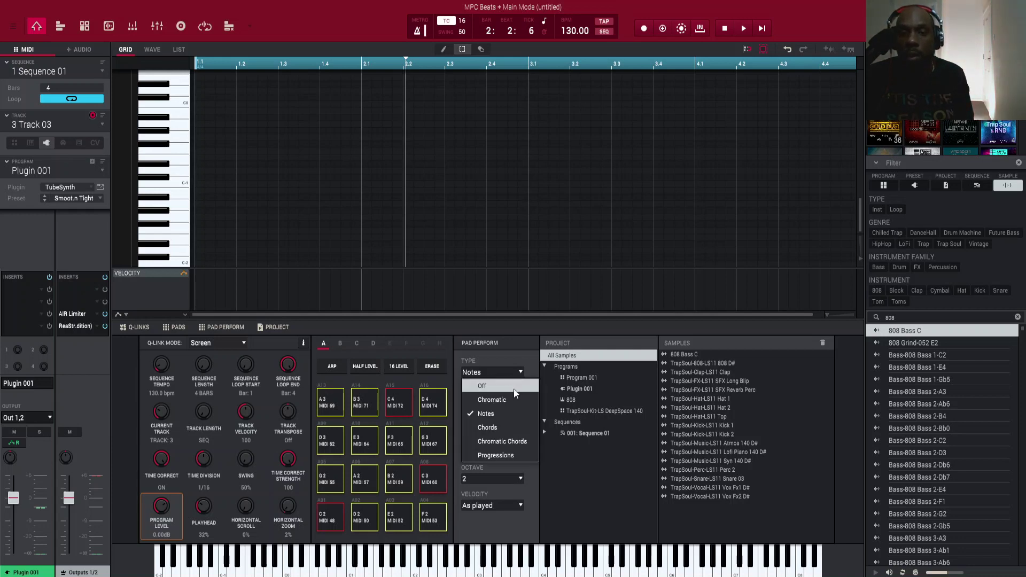
pyautogui.click(496, 428)
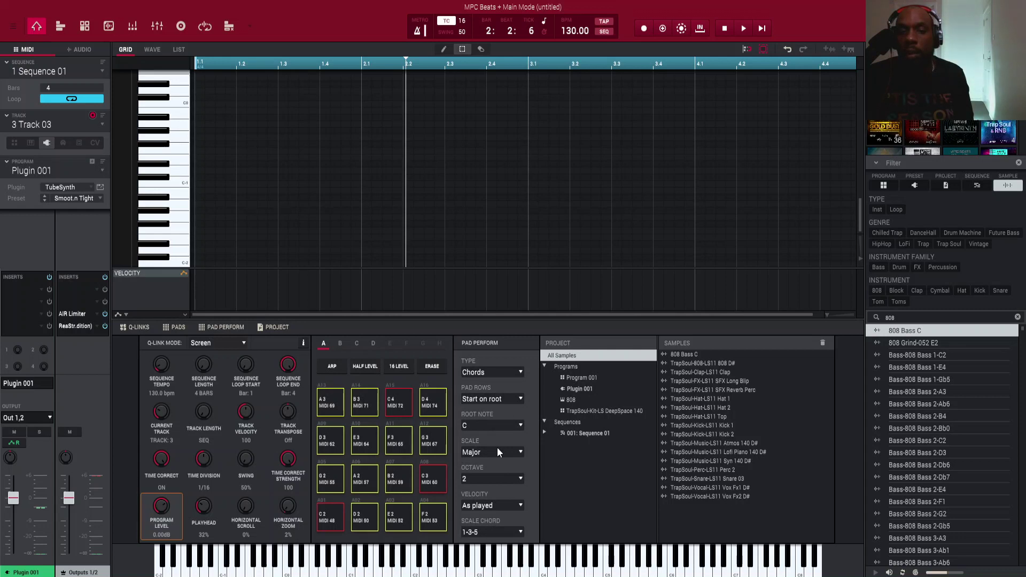
pyautogui.click(482, 479)
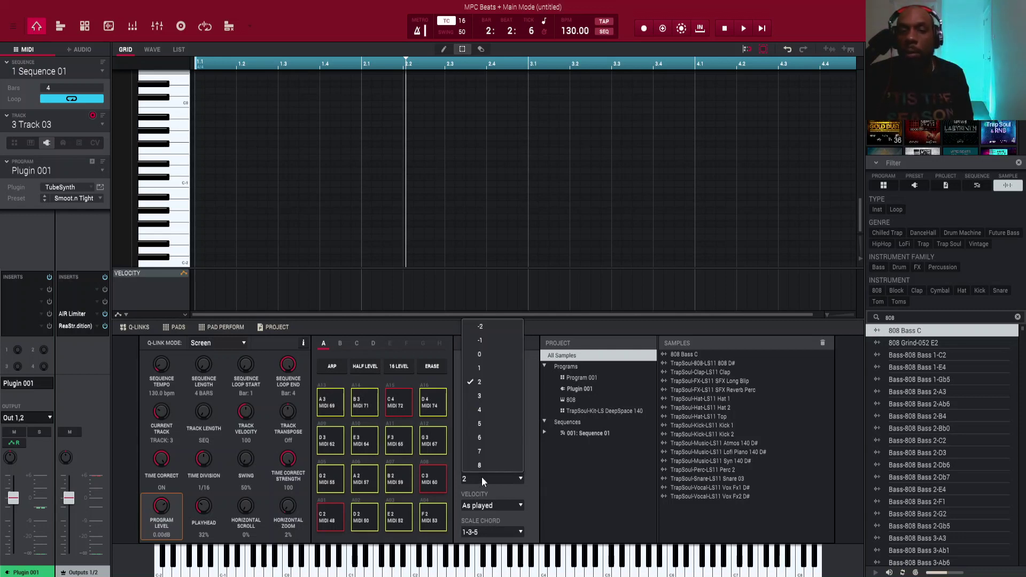
pyautogui.click(492, 401)
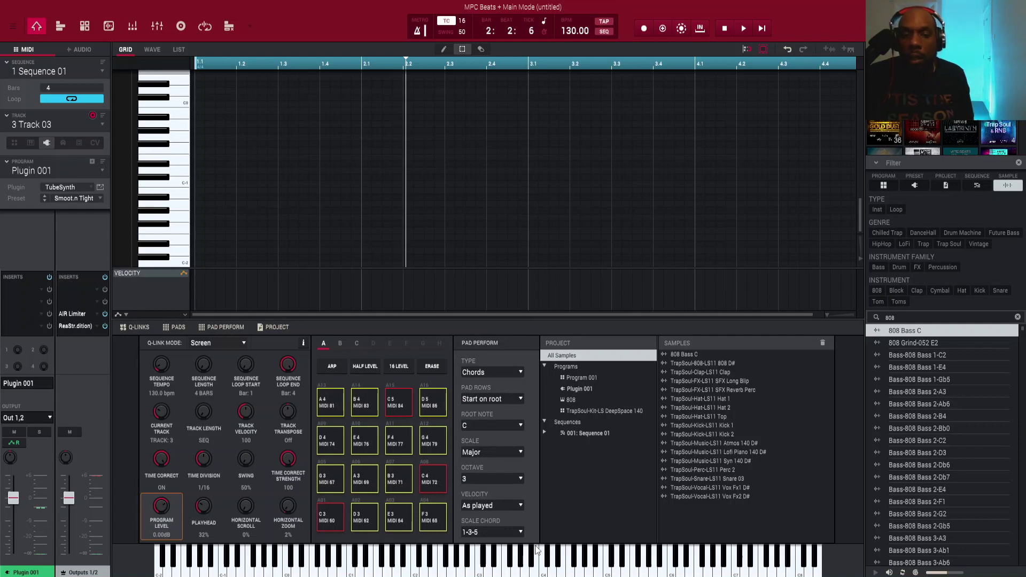
pyautogui.click(505, 531)
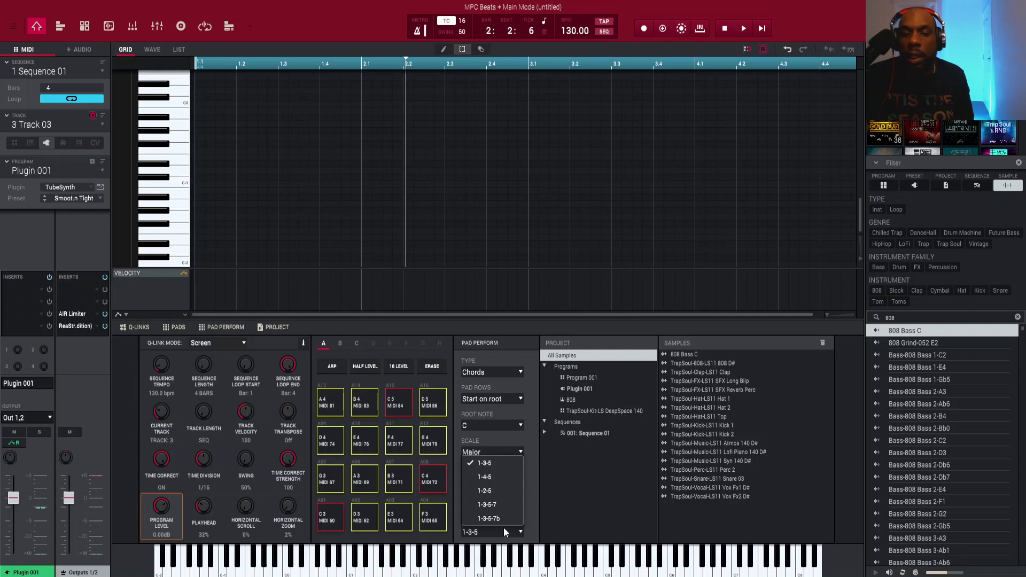
pyautogui.click(487, 505)
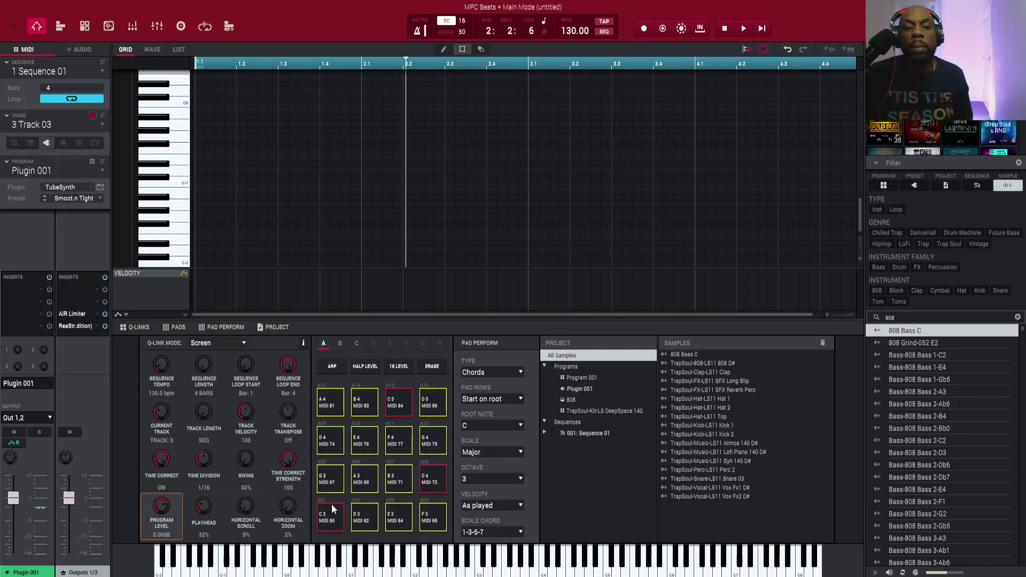
pyautogui.click(330, 521)
pyautogui.click(329, 520)
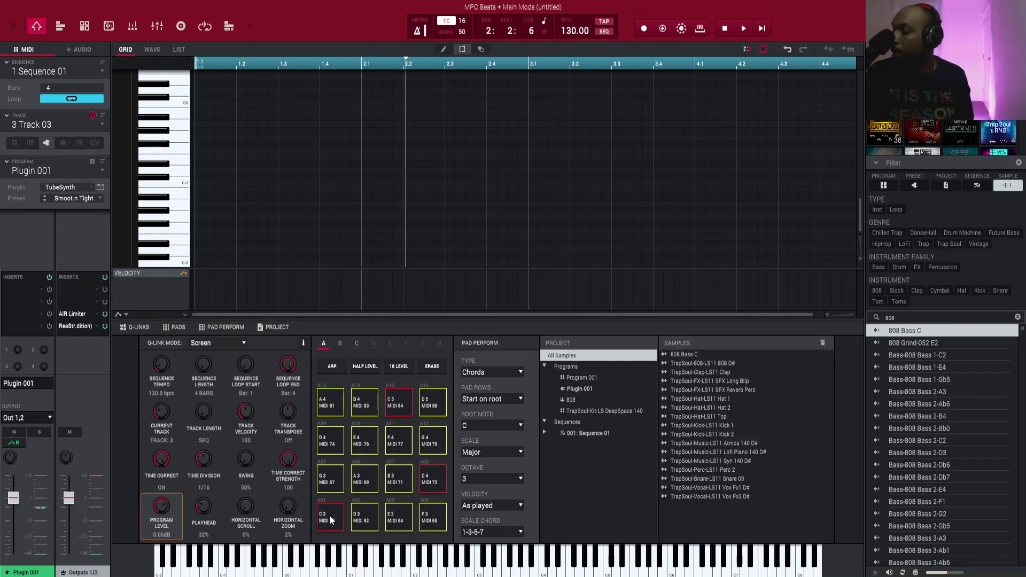
# Step: Overdub-record C3 and A3 chord hits across the four bars on Track 03, then stop
pyautogui.hotkey('ctrl', 'space')
pyautogui.hotkey('ctrl', 'space')
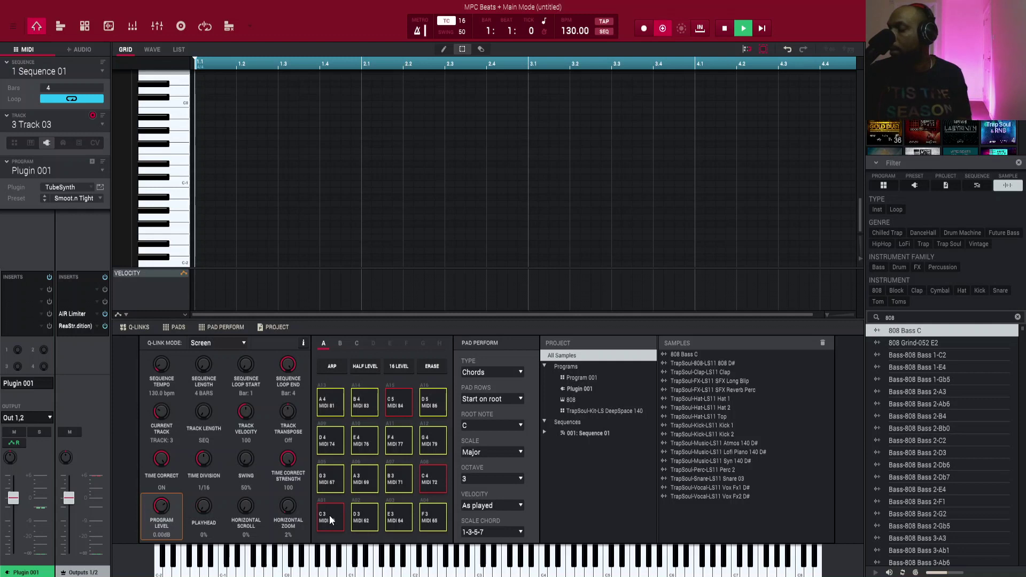
pyautogui.click(329, 517)
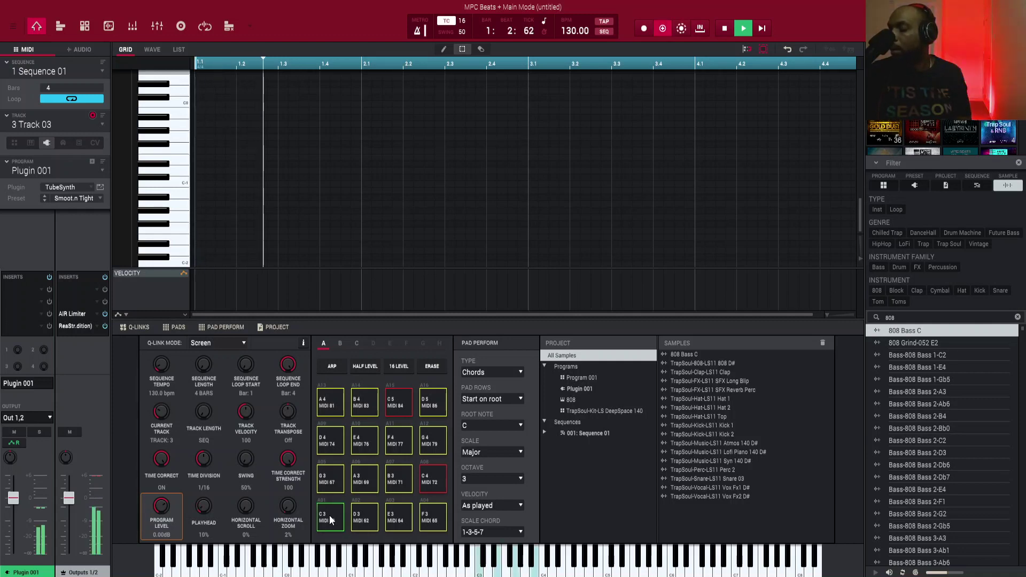
pyautogui.click(329, 516)
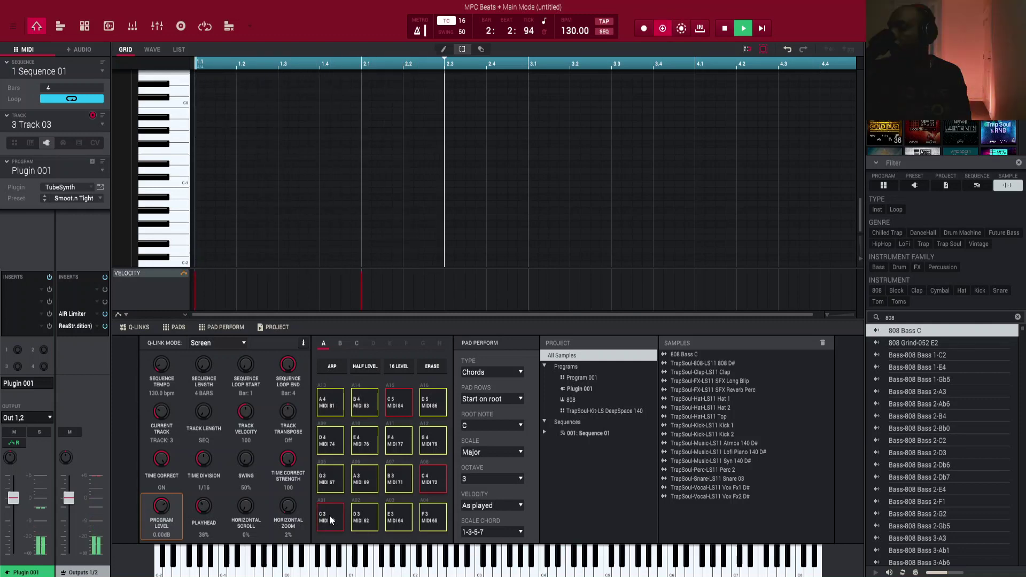
pyautogui.click(329, 516)
pyautogui.click(329, 516)
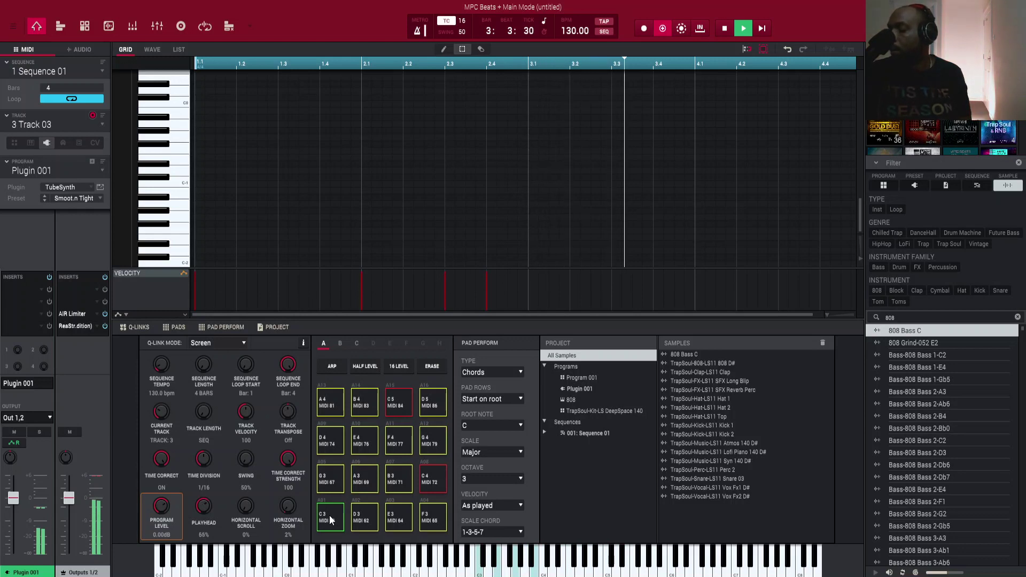
pyautogui.press('s')
pyautogui.press('s')
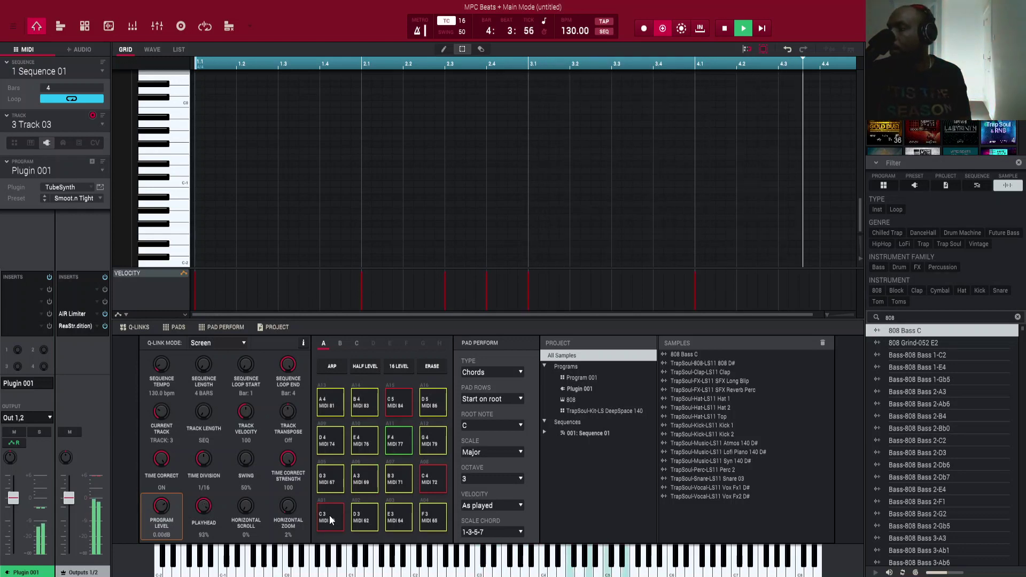
pyautogui.click(329, 515)
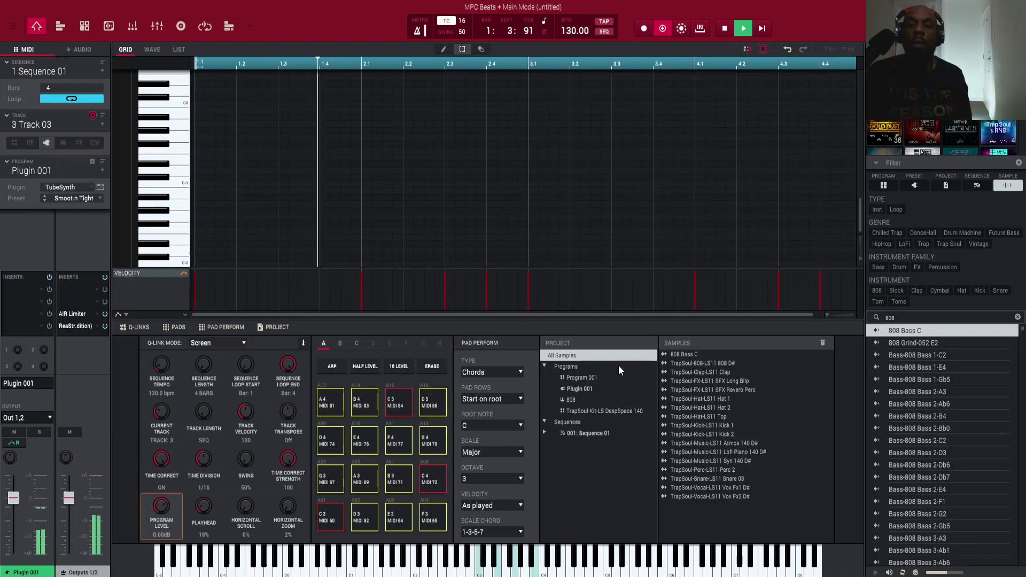
pyautogui.click(725, 26)
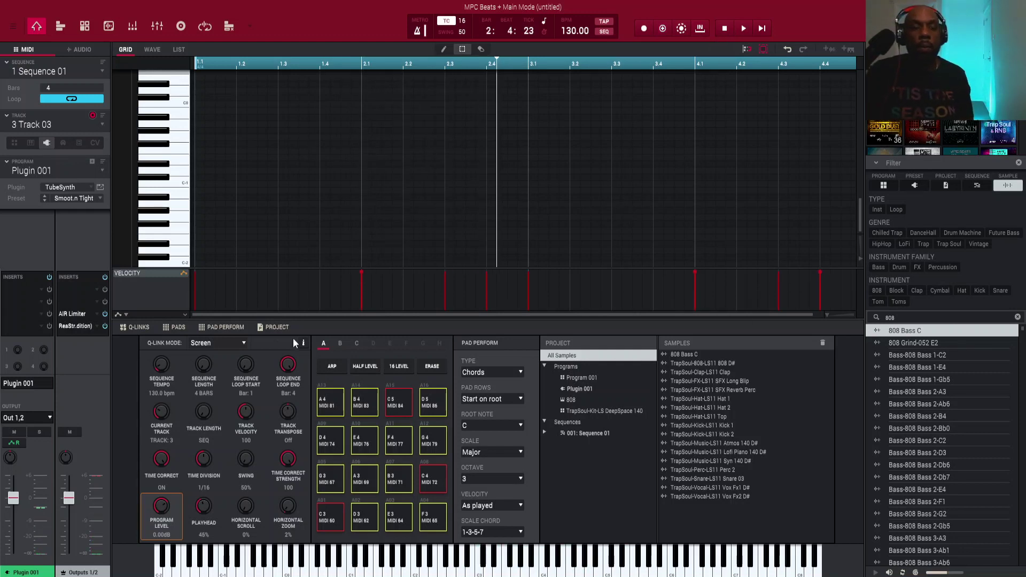
# Step: Rename the chord track to CHORDS
pyautogui.doubleClick(41, 124)
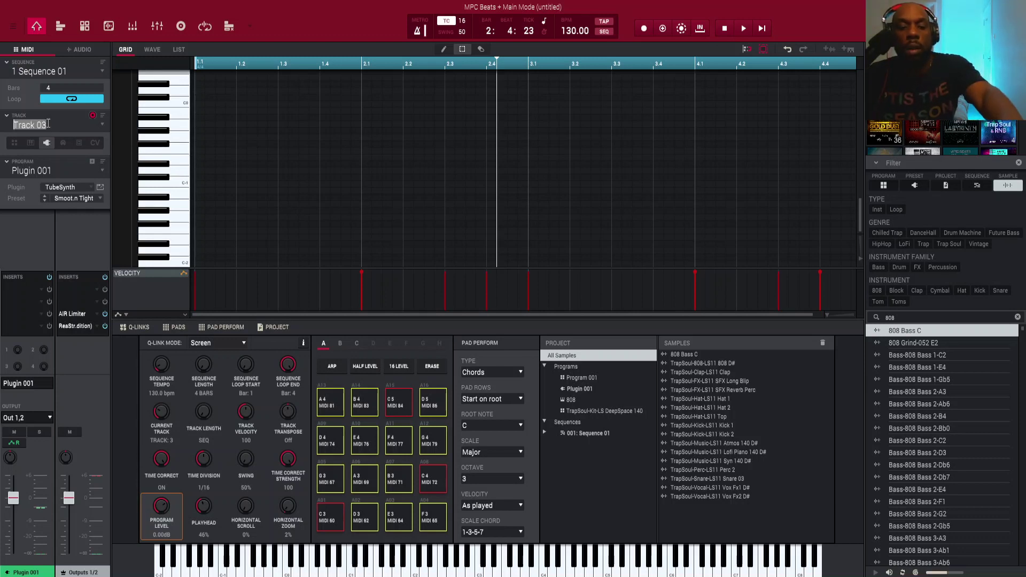
pyautogui.write('CHORDS')
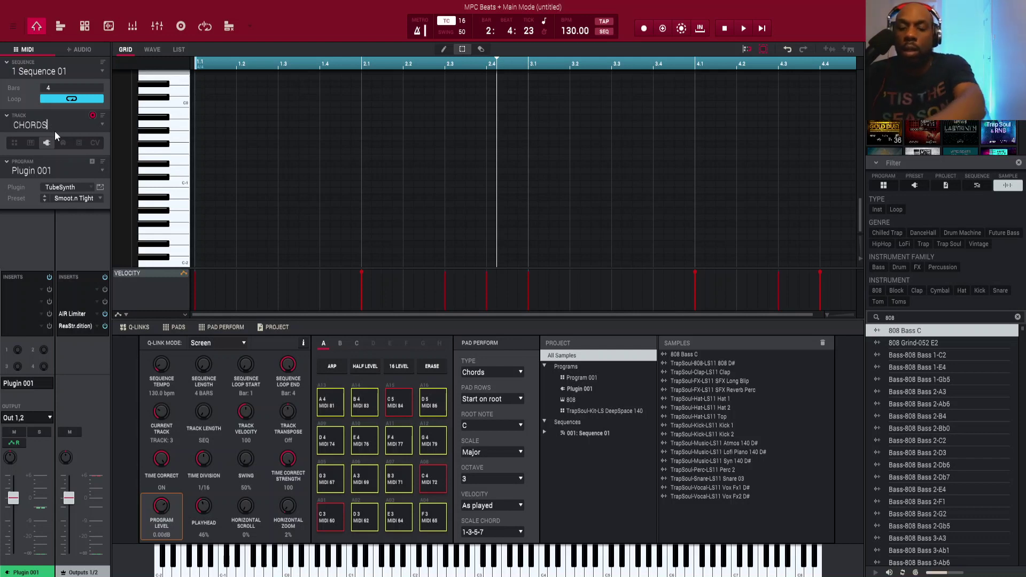
pyautogui.press('Return')
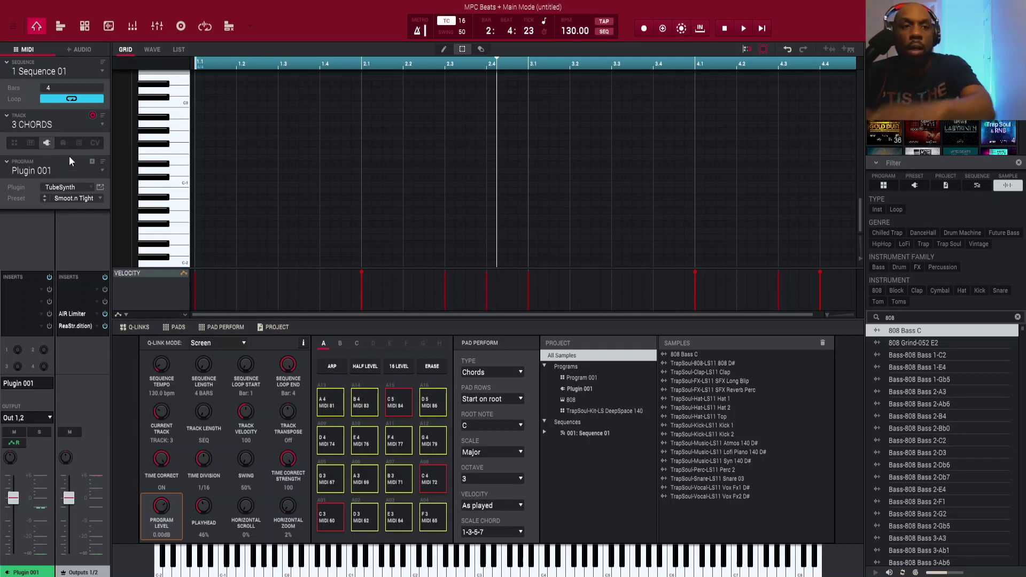
# Step: Rename the TubeSynth program to SMOOTH N TIGHT
pyautogui.doubleClick(44, 171)
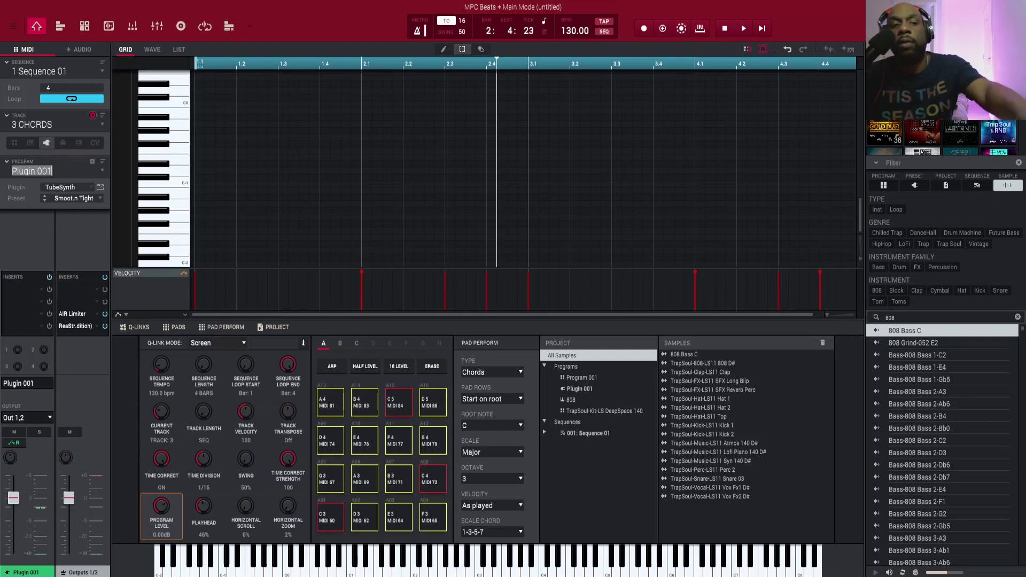
pyautogui.write('SMO')
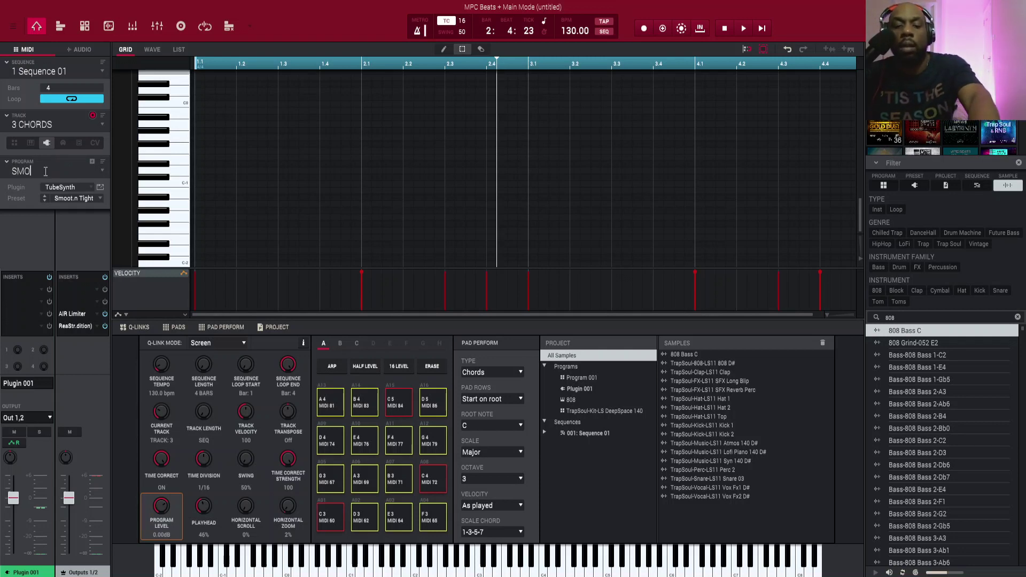
pyautogui.write("OTH'N")
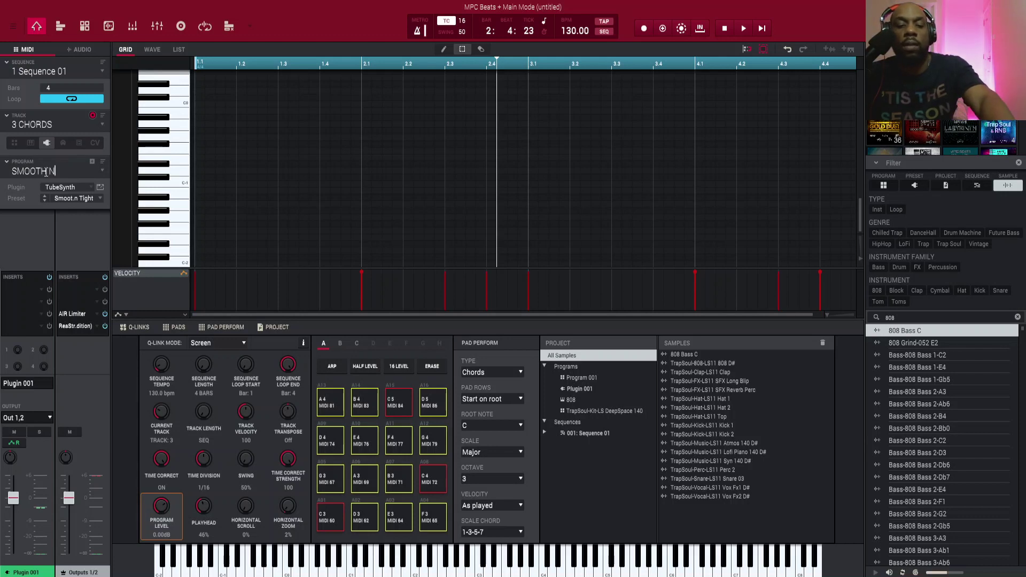
pyautogui.write(' TI')
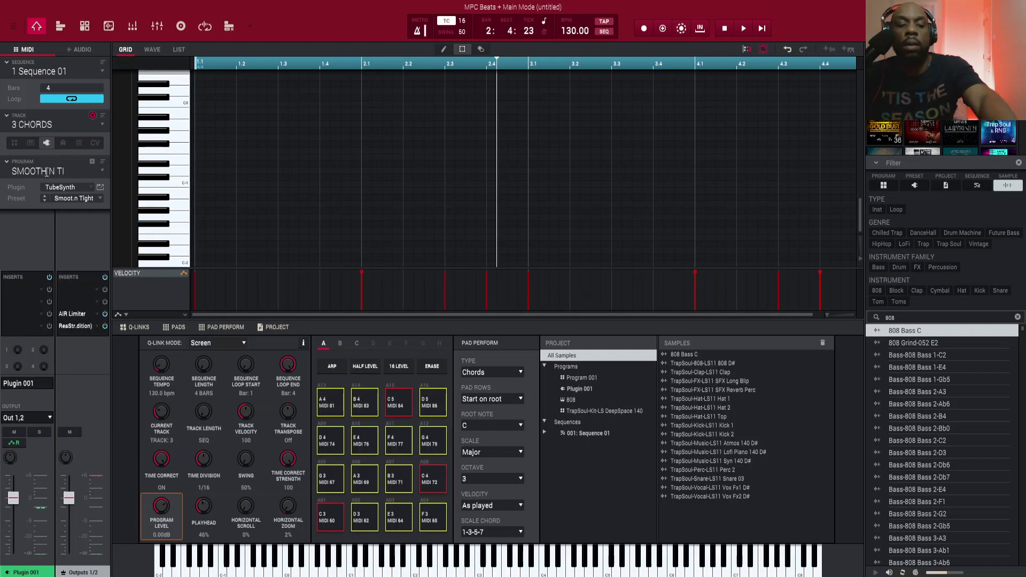
pyautogui.write('GHT')
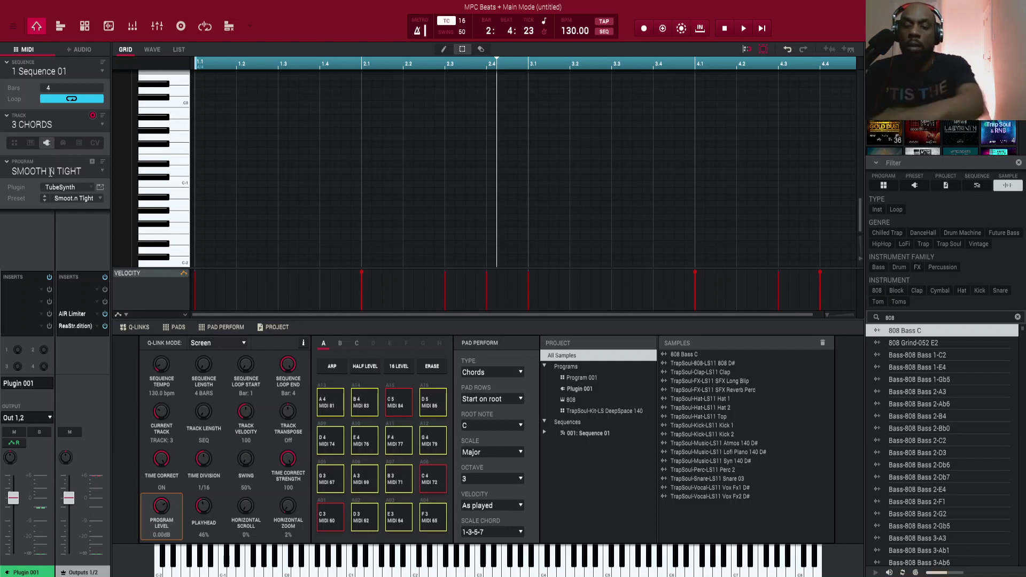
pyautogui.press('Return')
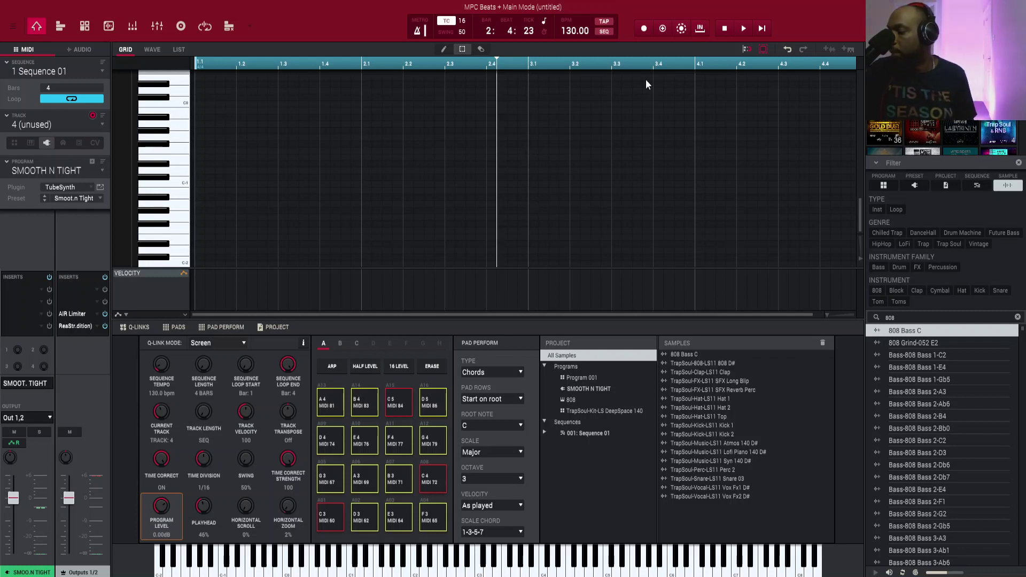
# Step: Play a part on the pads onto Track 04 from the top, then stop
pyautogui.press('space')
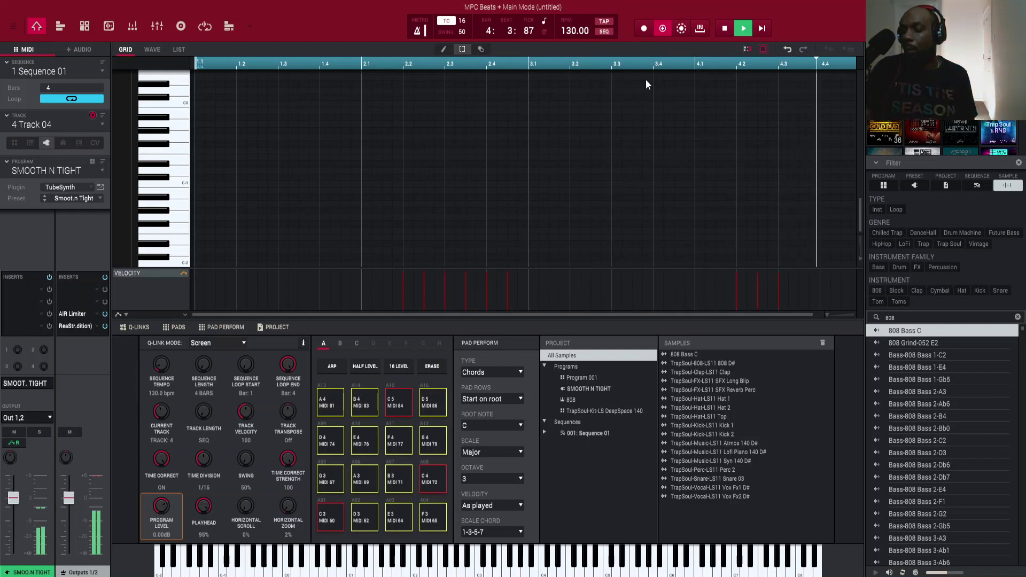
pyautogui.click(726, 28)
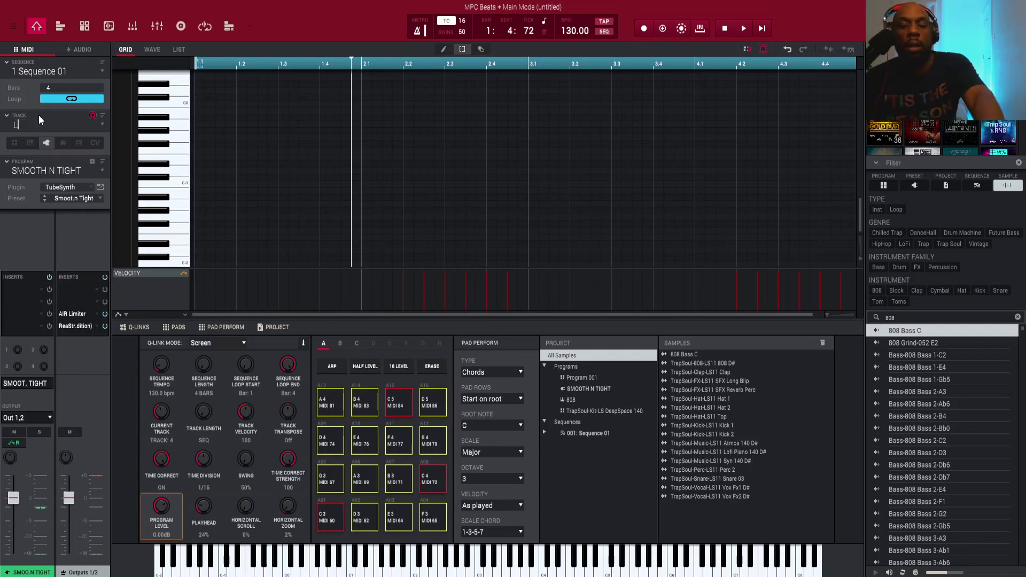
# Step: Finish typing the track 4 name as LEAD and confirm it
pyautogui.write('EAD')
pyautogui.press('Return')
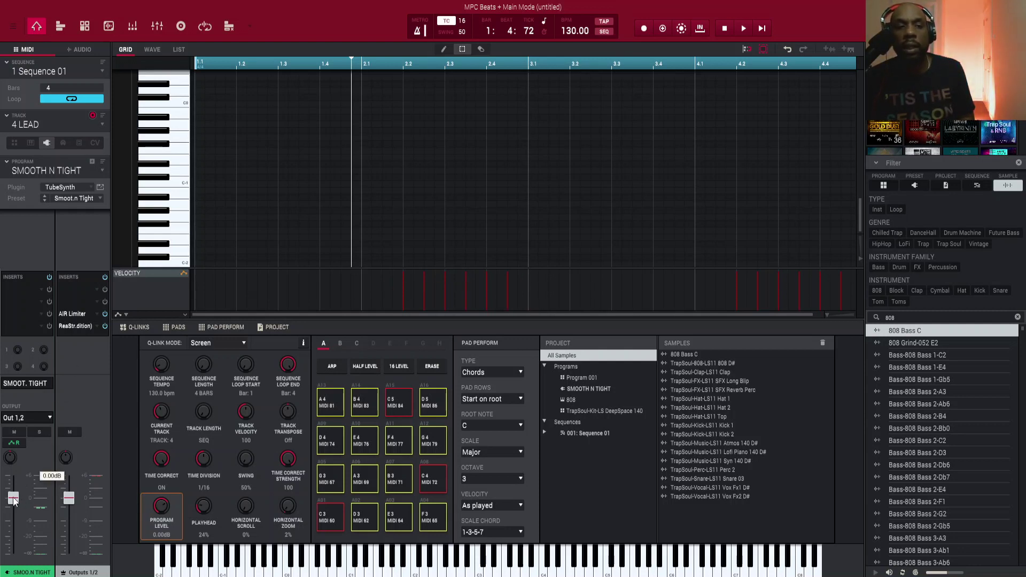
# Step: Play the sequence and pull the LEAD fader down to -71.4 dB, then stop
pyautogui.click(744, 28)
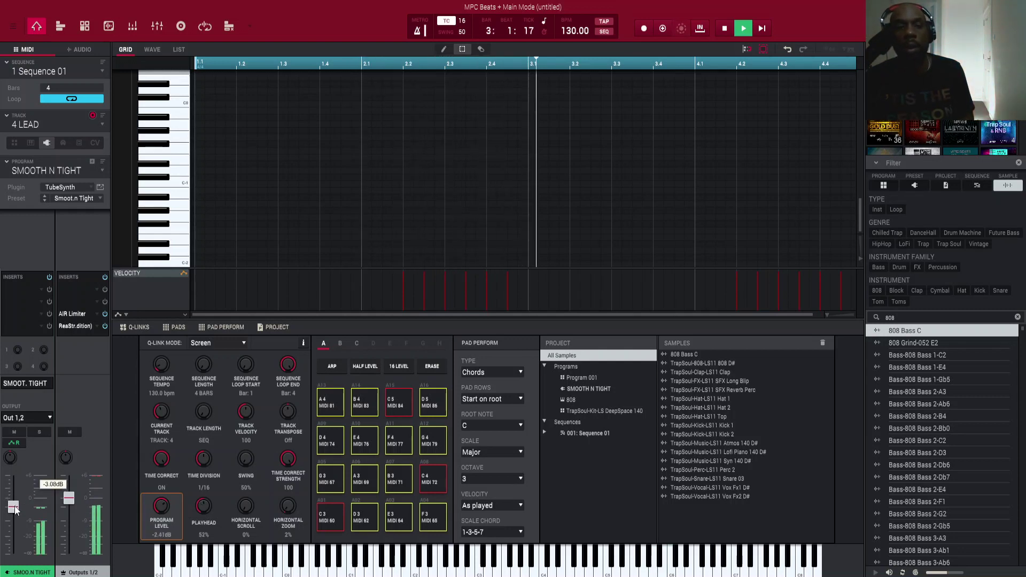
pyautogui.moveTo(13, 506); pyautogui.dragTo(16, 556)
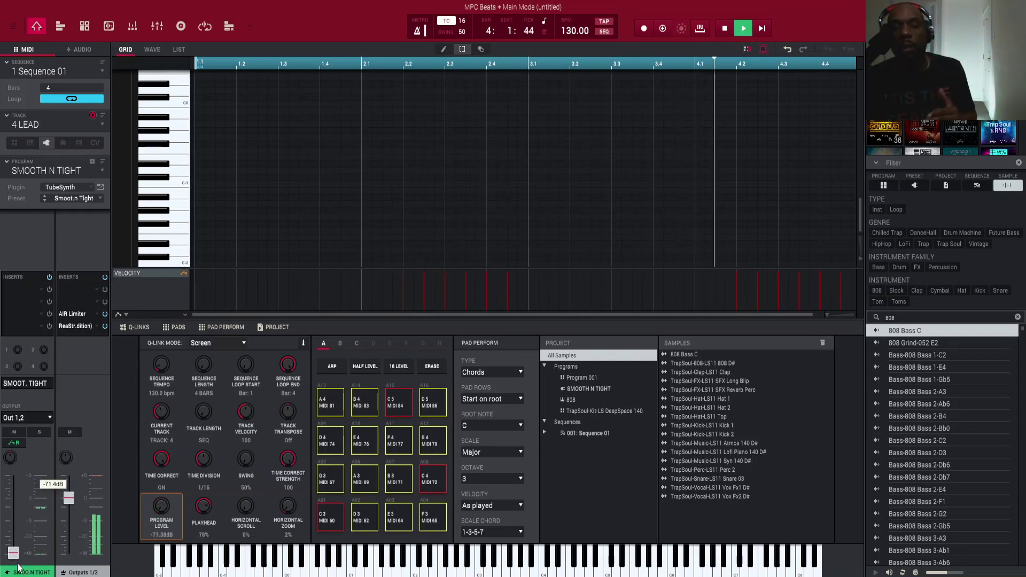
pyautogui.click(725, 29)
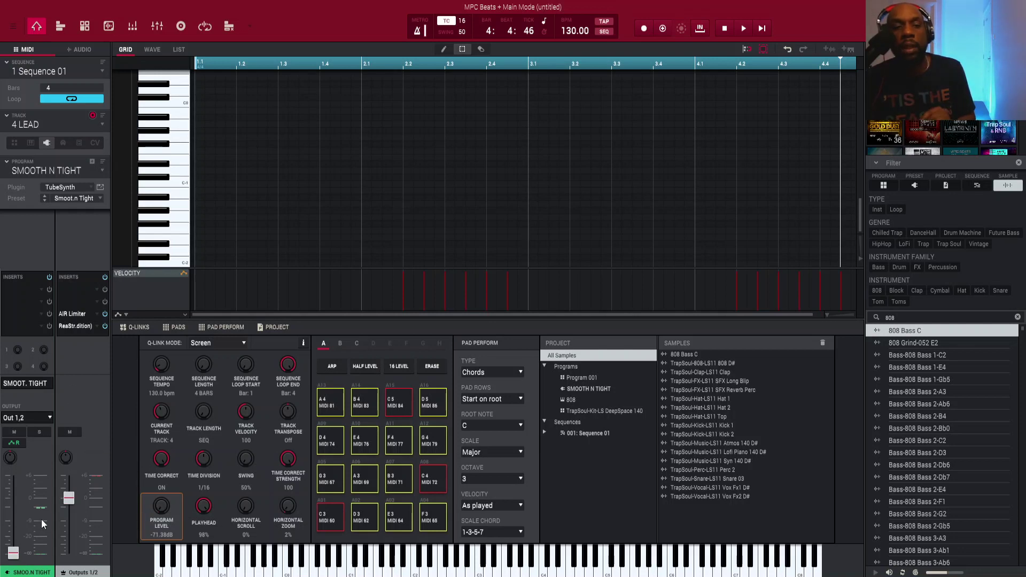
# Step: Raise the LEAD fader back to -0.69 dB during playback, then stop
pyautogui.moveTo(15, 553)
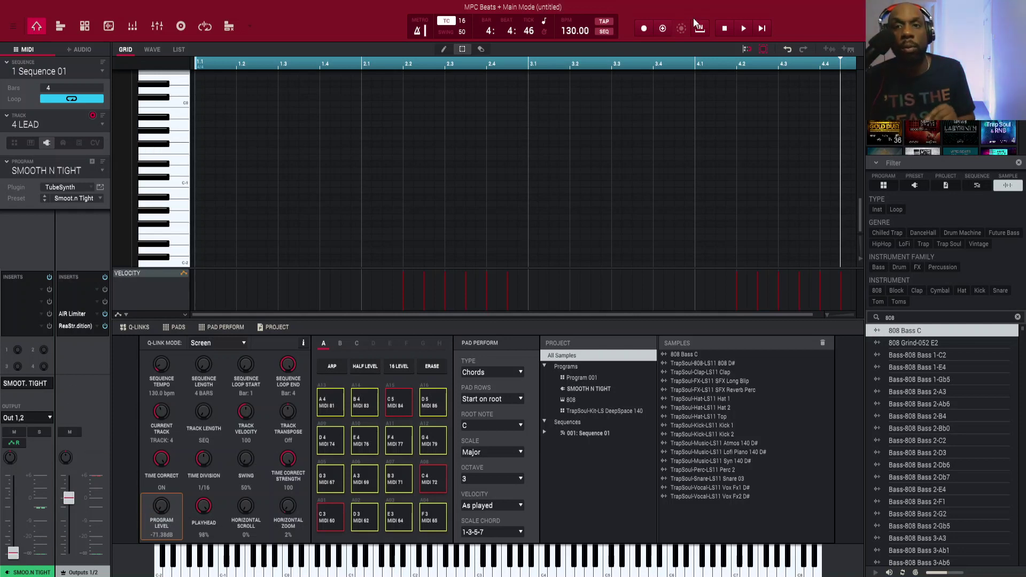
pyautogui.click(741, 29)
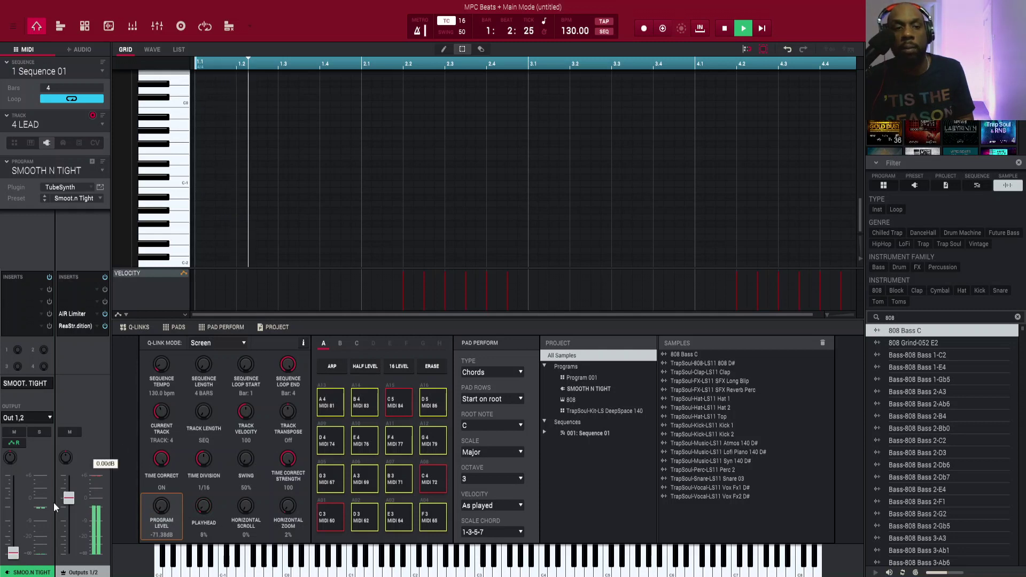
pyautogui.moveTo(16, 555)
pyautogui.moveTo(16, 559); pyautogui.dragTo(23, 503)
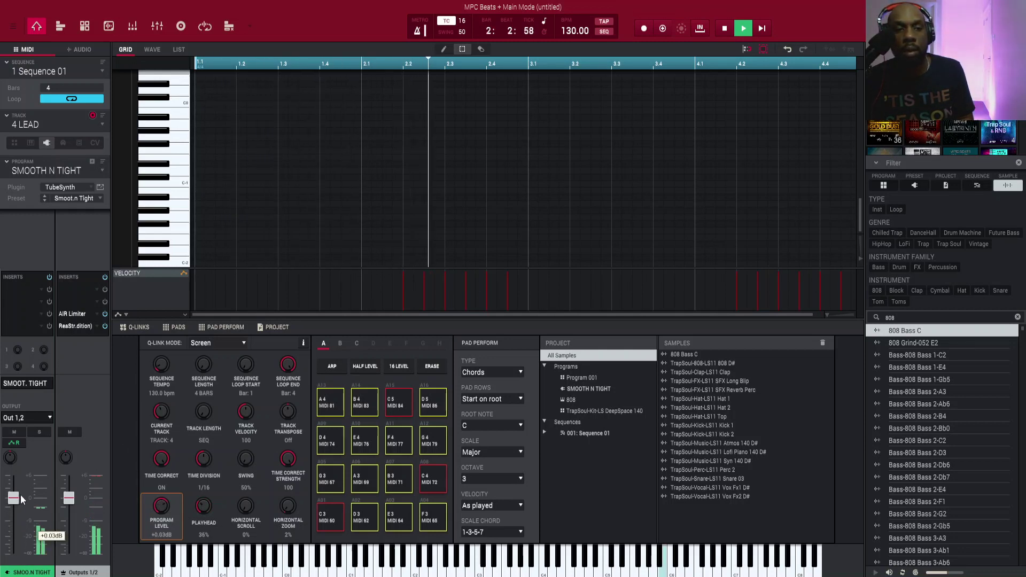
pyautogui.click(725, 28)
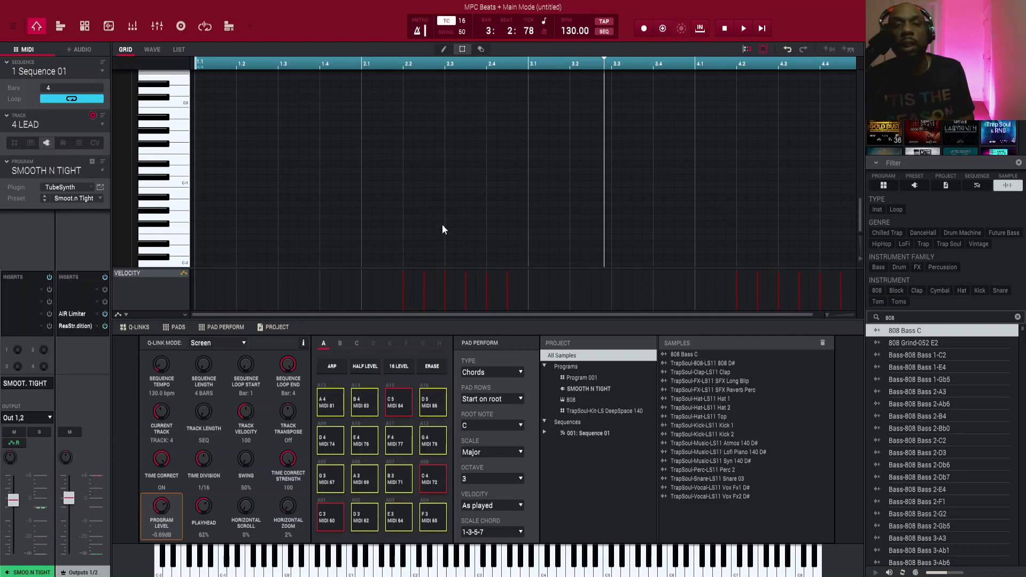
# Step: Select all lead notes and drag their velocities down from 127 to 79
pyautogui.scroll(6, 441, 224)
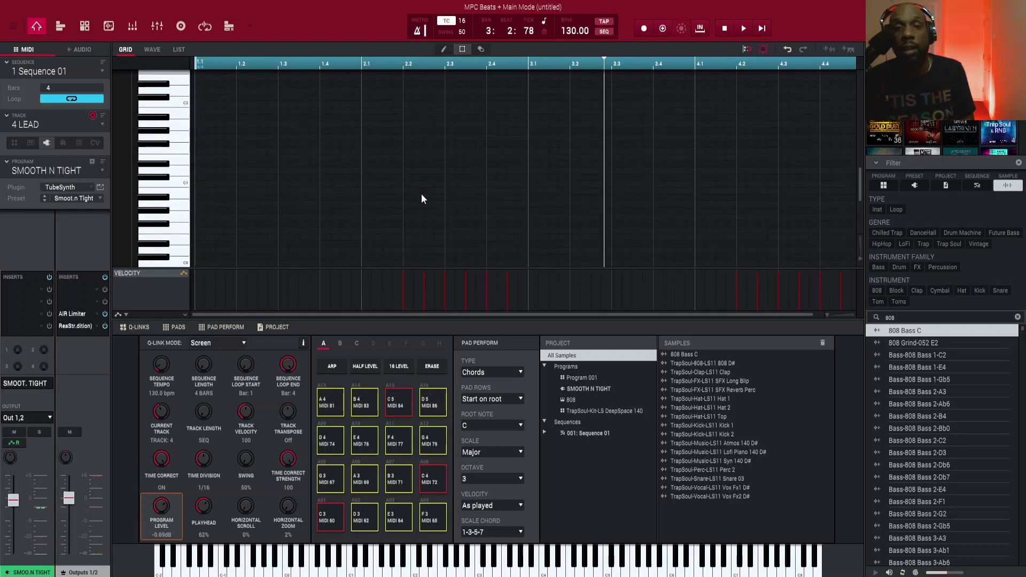
pyautogui.scroll(12, 421, 197)
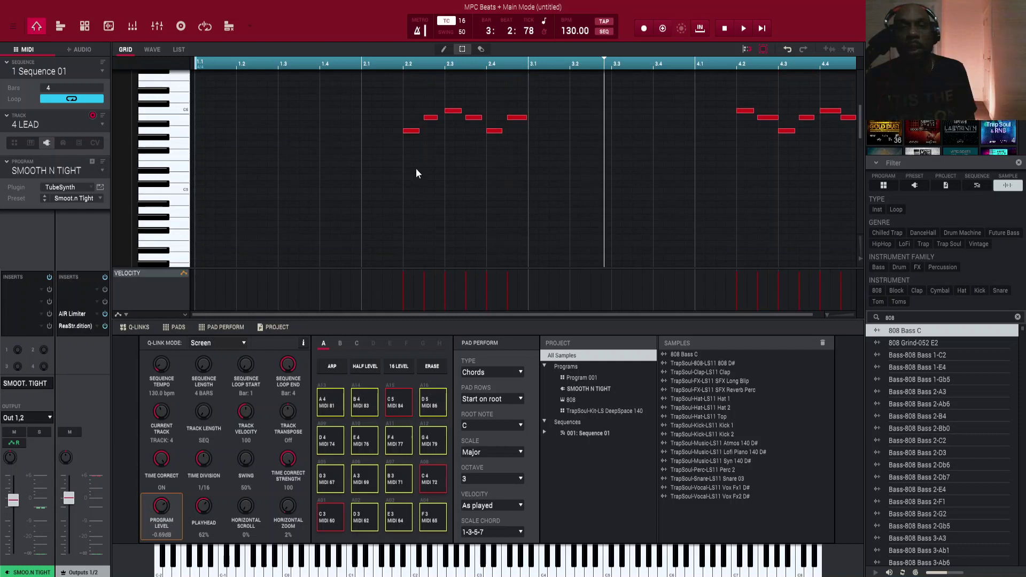
pyautogui.scroll(2, 417, 167)
pyautogui.press('e')
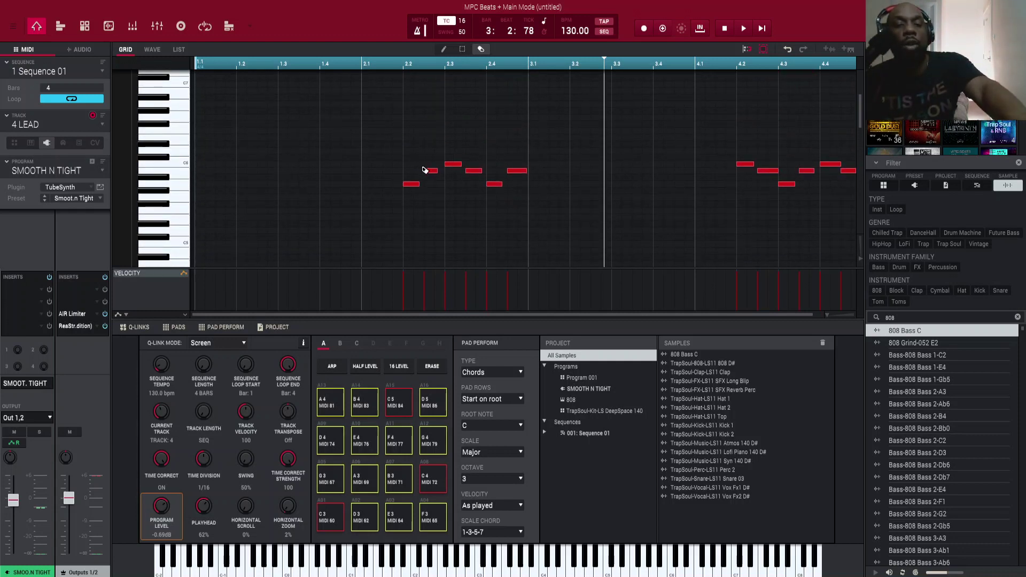
pyautogui.press('s')
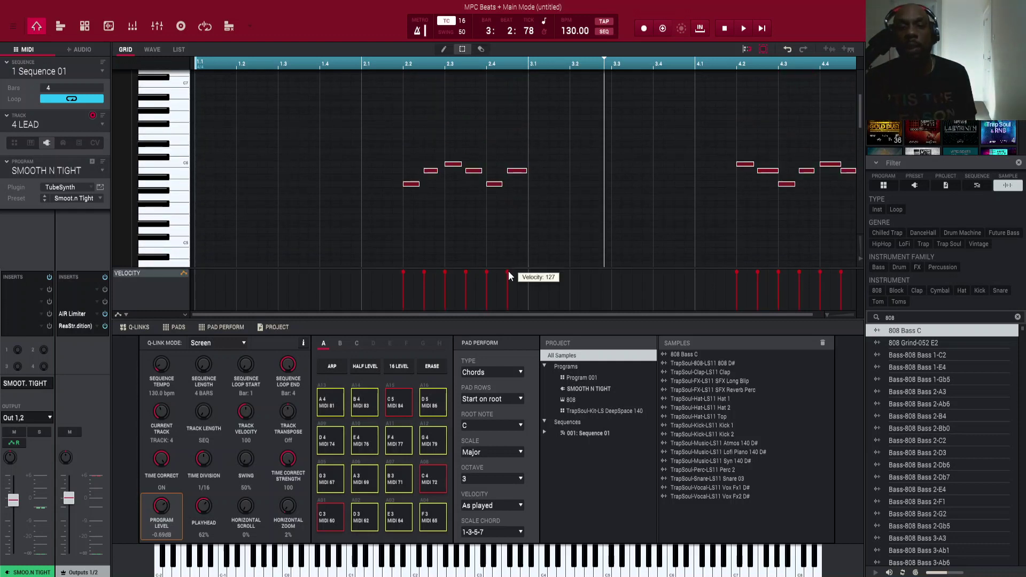
pyautogui.moveTo(509, 274); pyautogui.dragTo(518, 289)
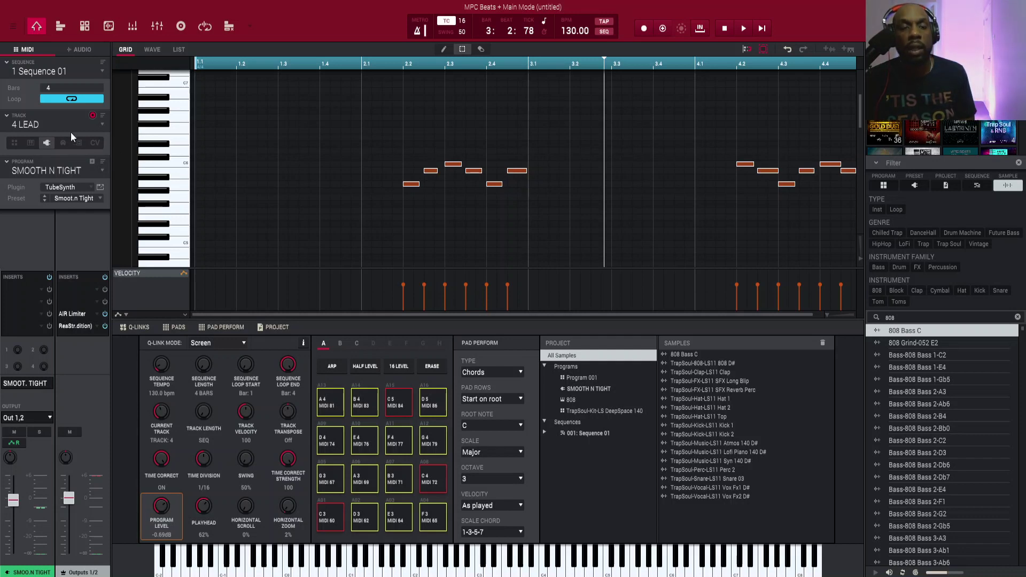
# Step: Move to track 5 and create a new plugin program, Plugin 002
pyautogui.press('Up')
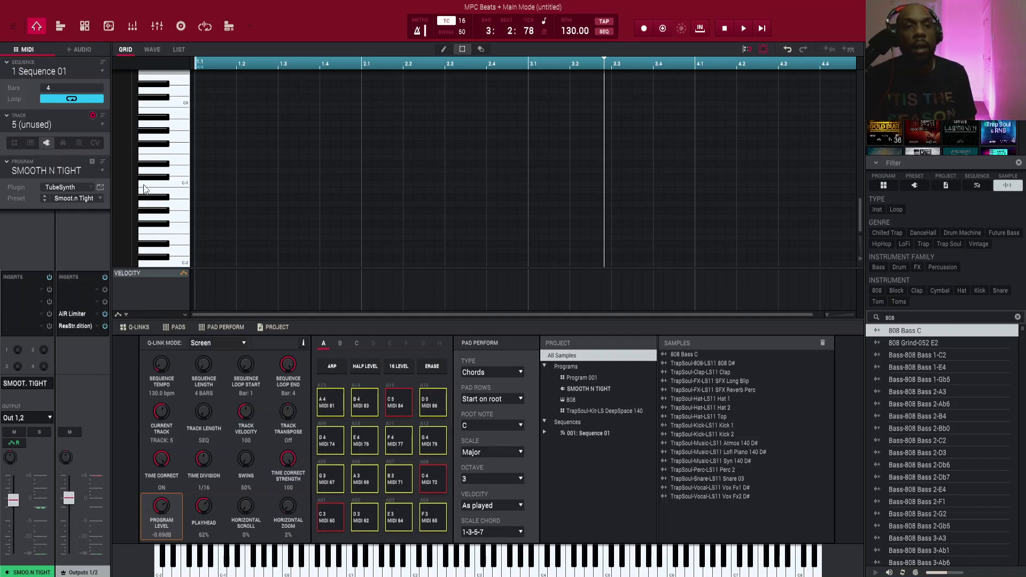
pyautogui.click(92, 161)
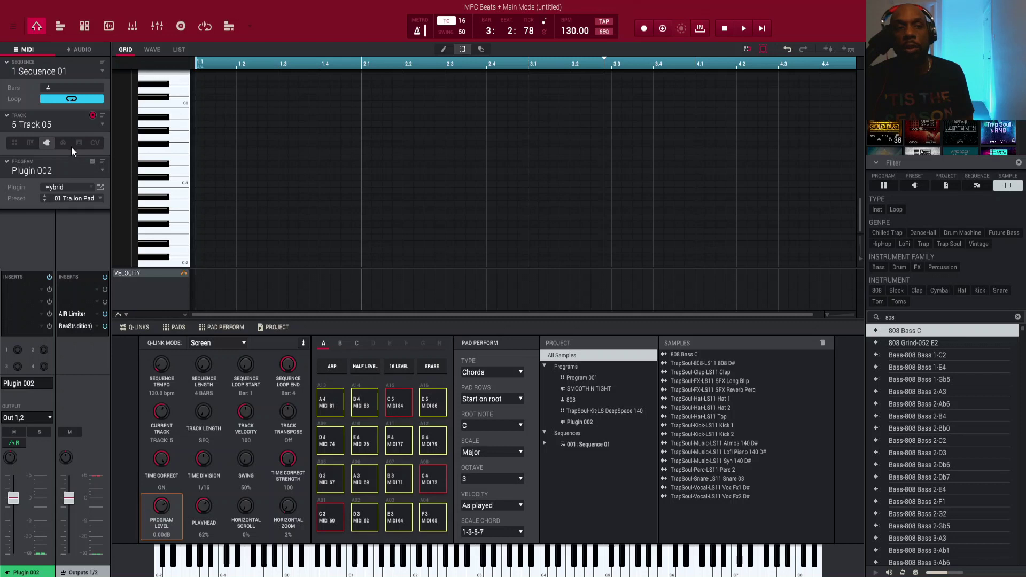
# Step: Load the Electric plugin from MPC Plugins into Plugin 002
pyautogui.click(64, 187)
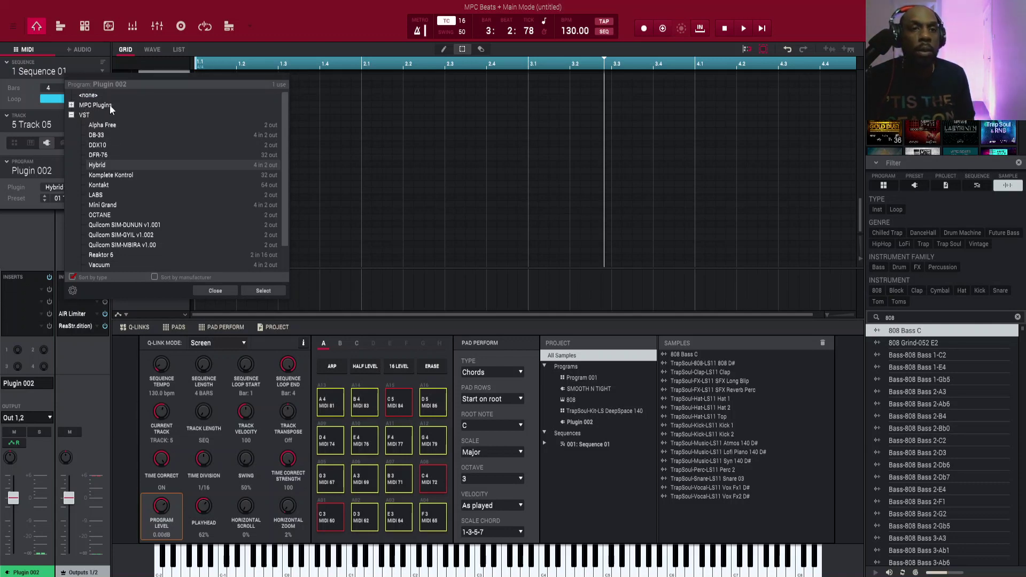
pyautogui.click(72, 105)
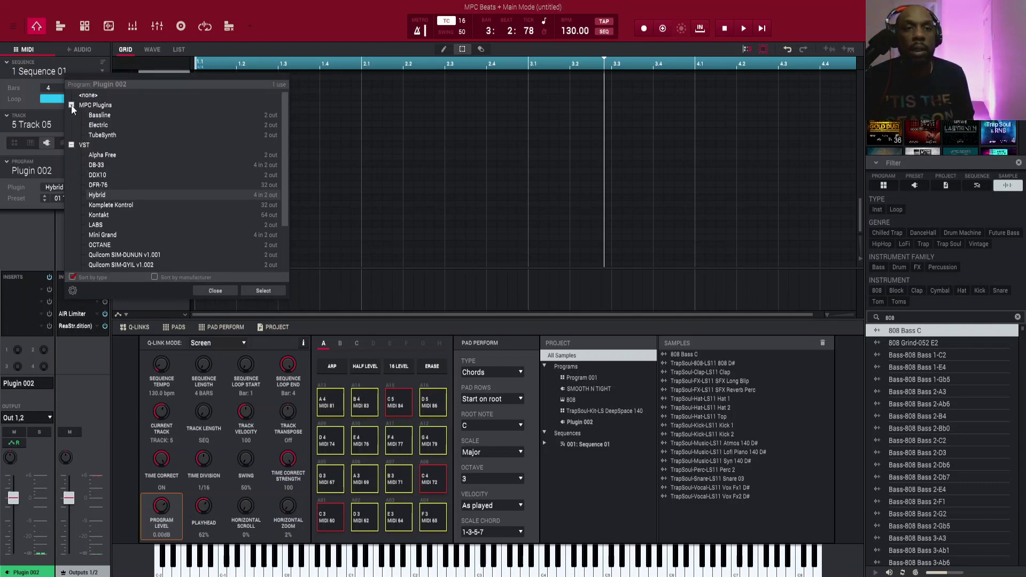
pyautogui.doubleClick(100, 126)
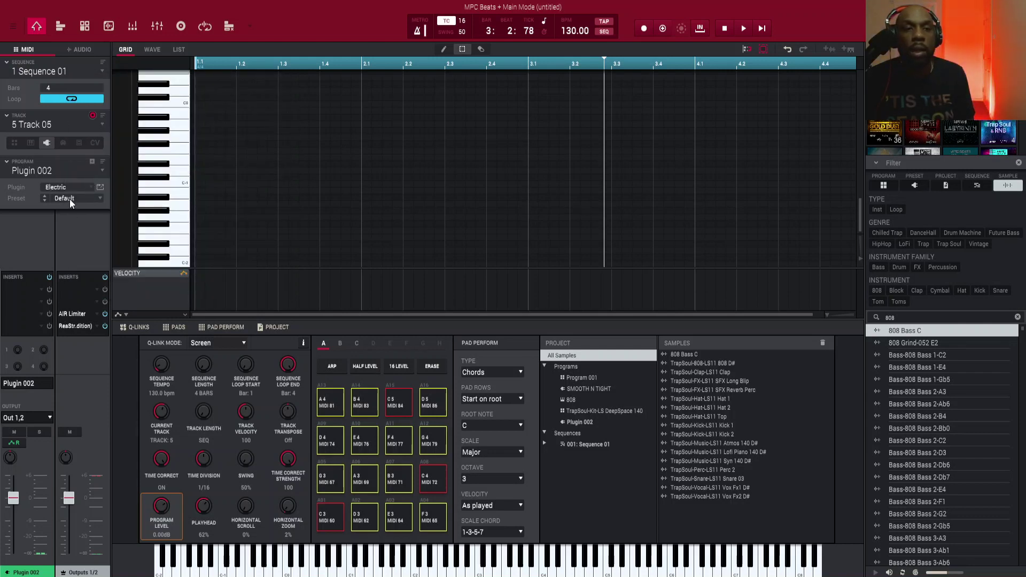
# Step: Choose the Basic > El Piano 1 preset and start recording from bar 1
pyautogui.click(72, 198)
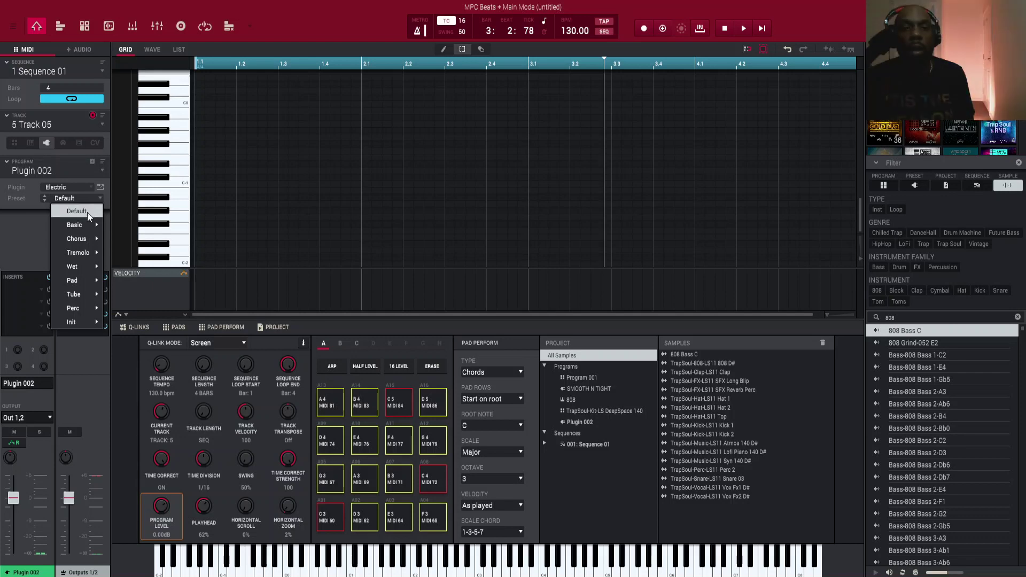
pyautogui.moveTo(90, 227)
pyautogui.click(126, 226)
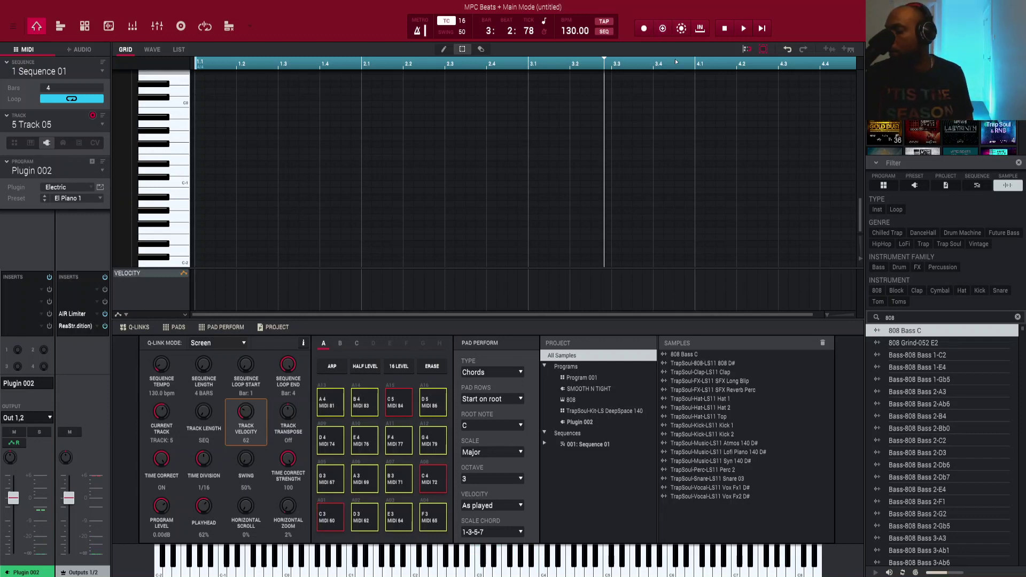
pyautogui.hotkey('shift', 'space')
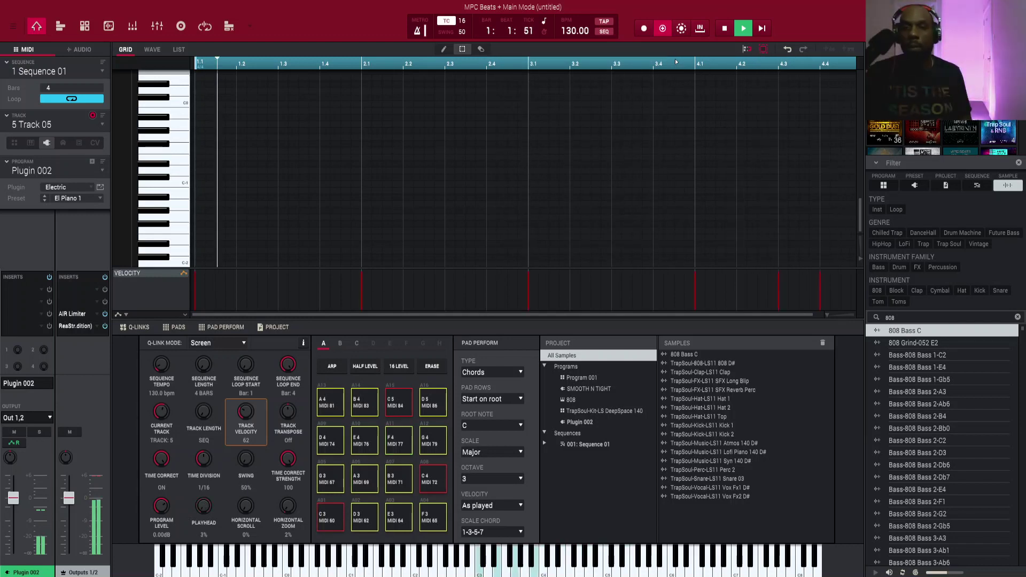
# Step: Stop recording and audition the electric piano part soloed
pyautogui.click(720, 30)
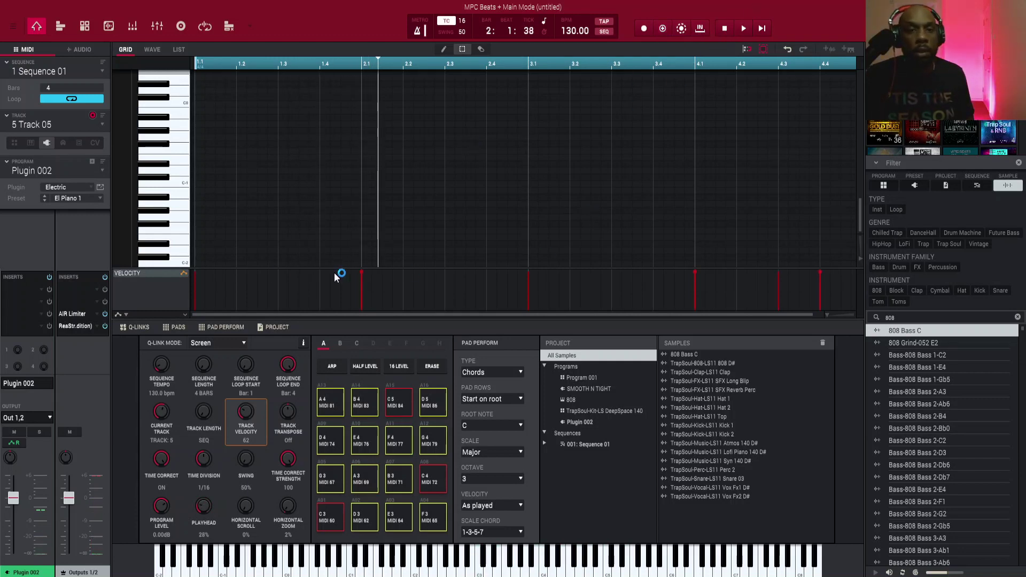
pyautogui.click(47, 433)
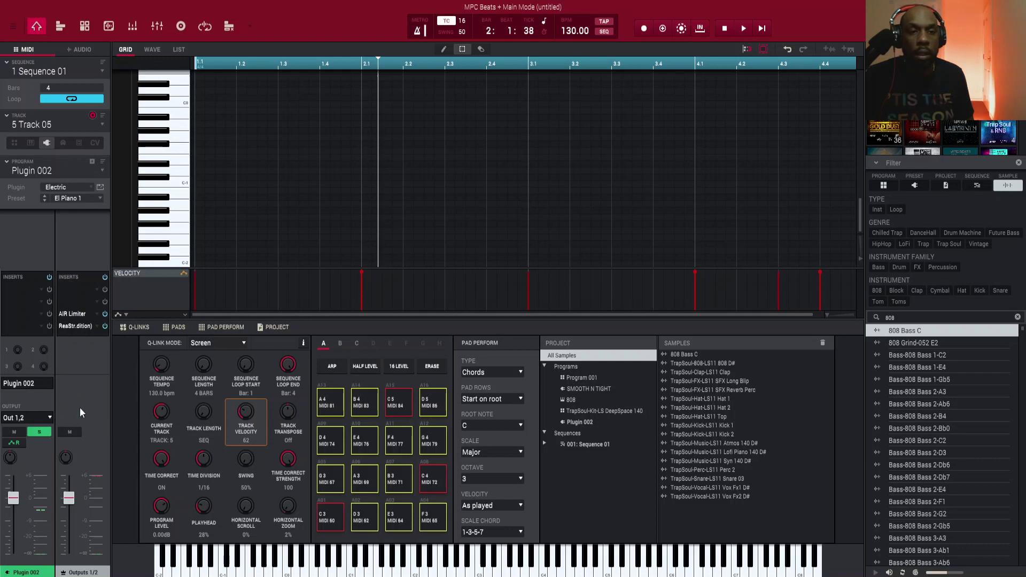
pyautogui.click(746, 29)
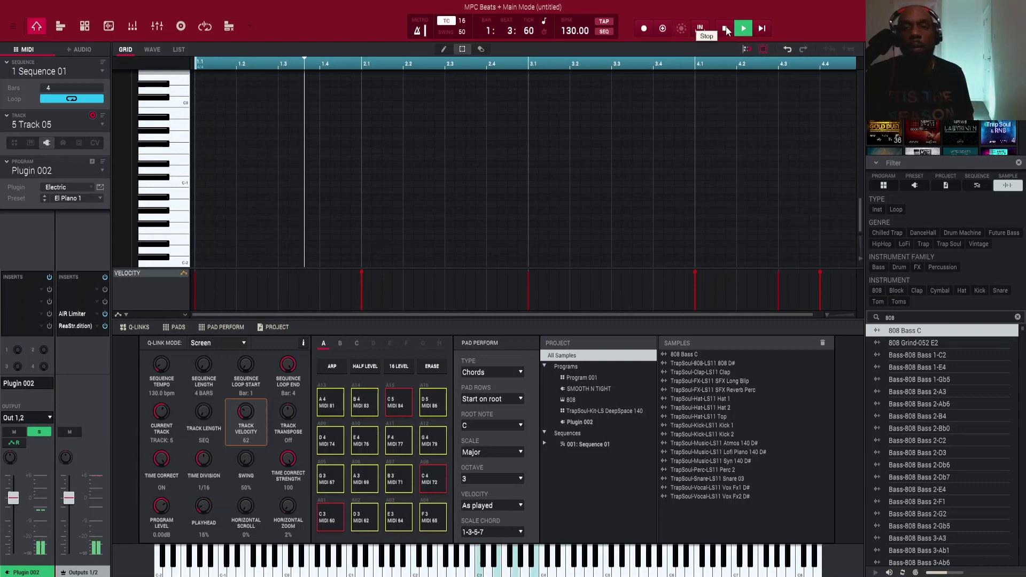
pyautogui.click(725, 28)
# Step: Unsolo track 5 and play the full beat, then stop
pyautogui.click(46, 434)
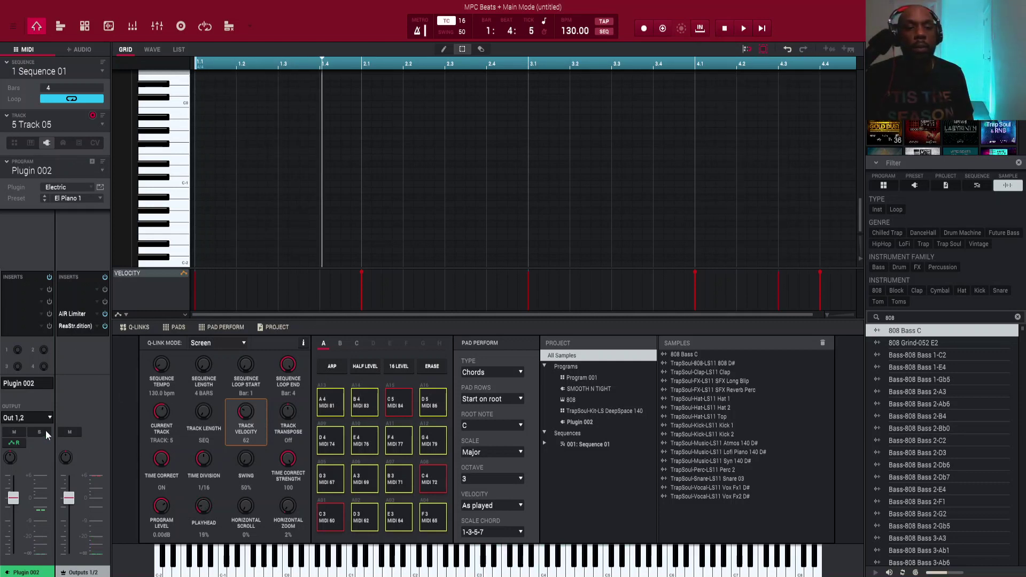
pyautogui.click(764, 28)
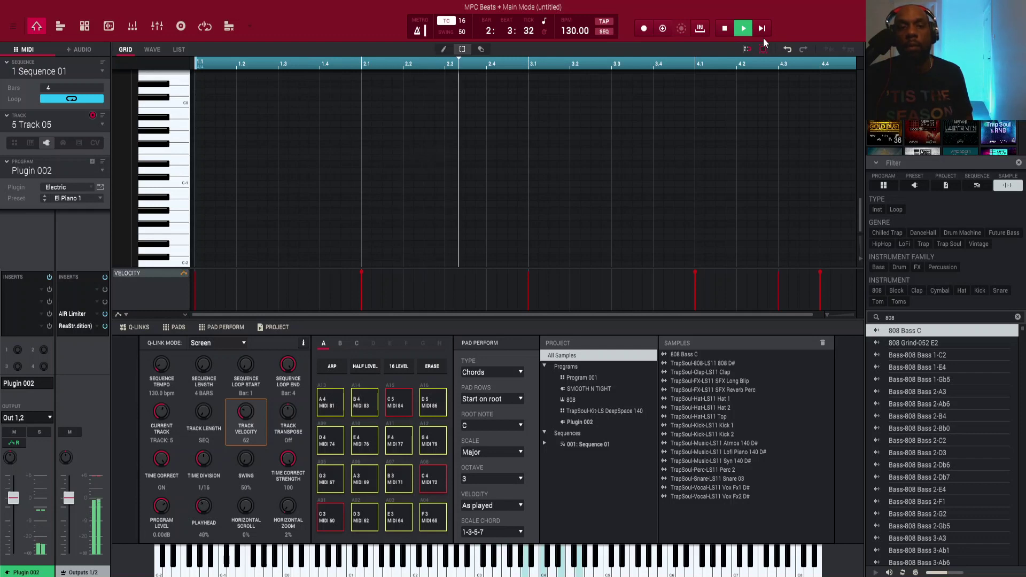
pyautogui.click(725, 28)
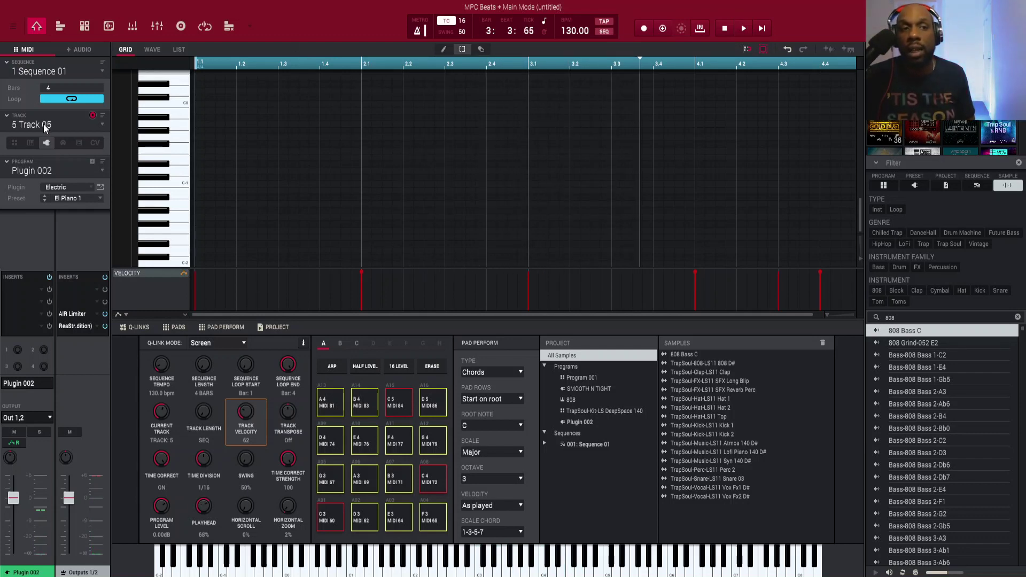